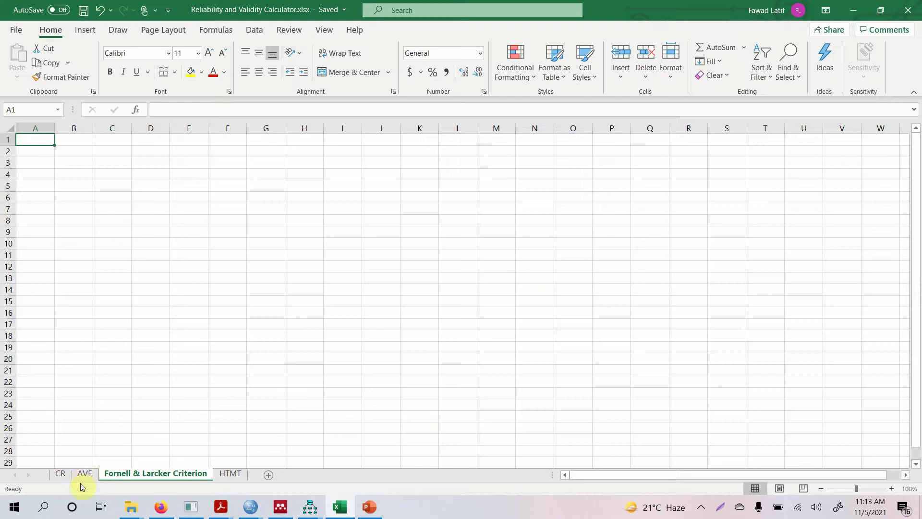
Copy the AUT, BE and LS labels with their AVE values from the AVE sheet to A20 on the Fornell & Larcker Criterion sheet.
left_click(83, 477)
scroll(140, 377, "down", 3)
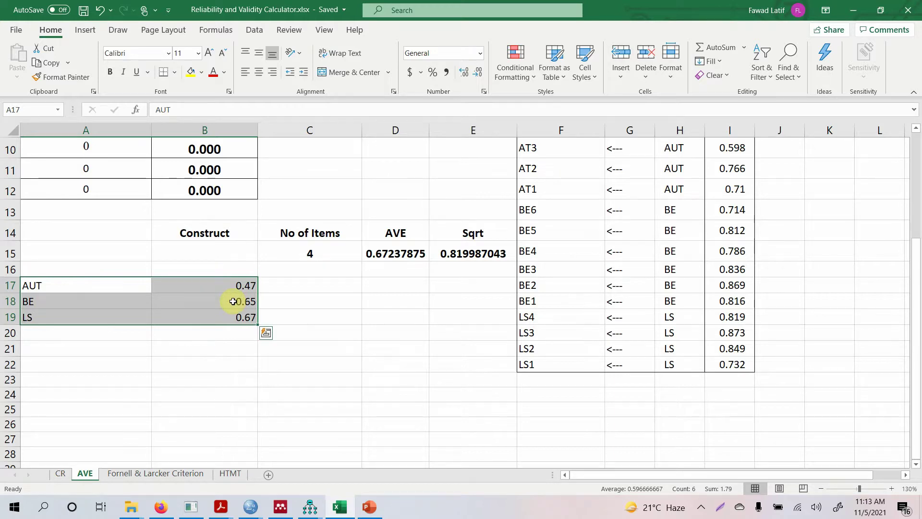
key("ctrl+c")
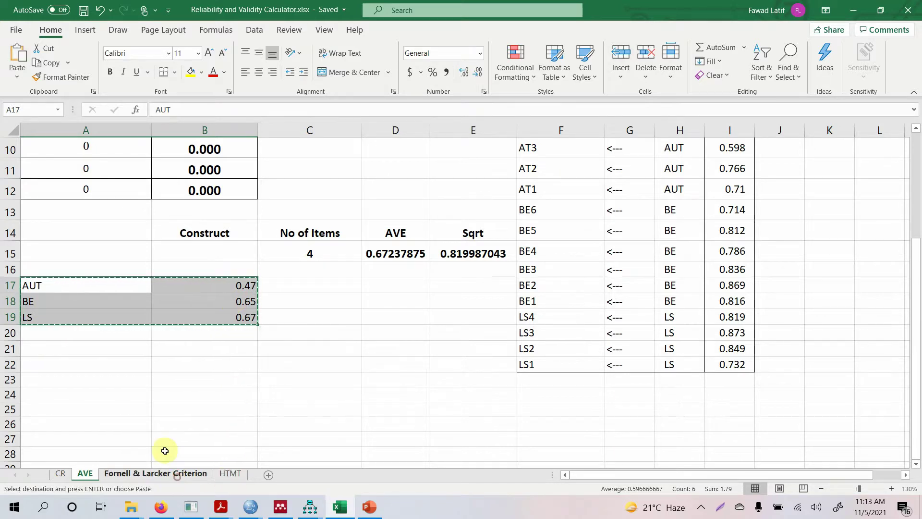
left_click(155, 473)
left_click(45, 355)
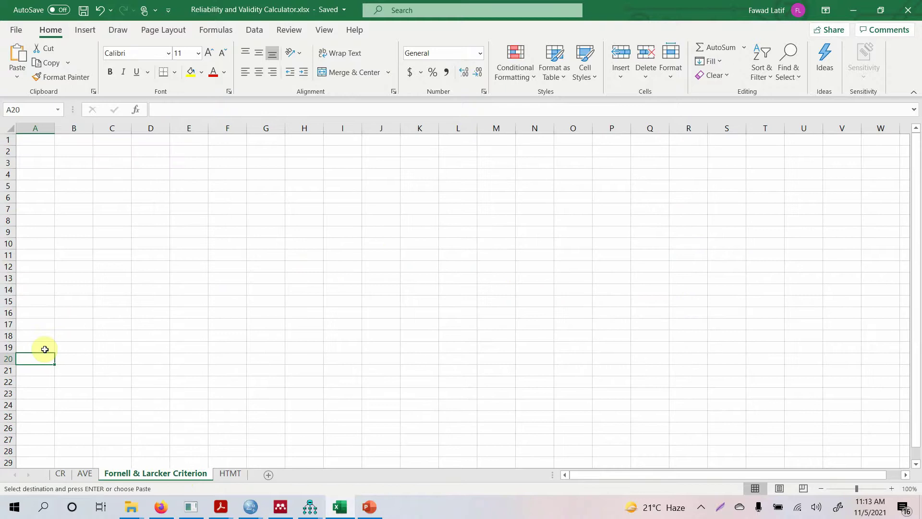
key("ctrl+v")
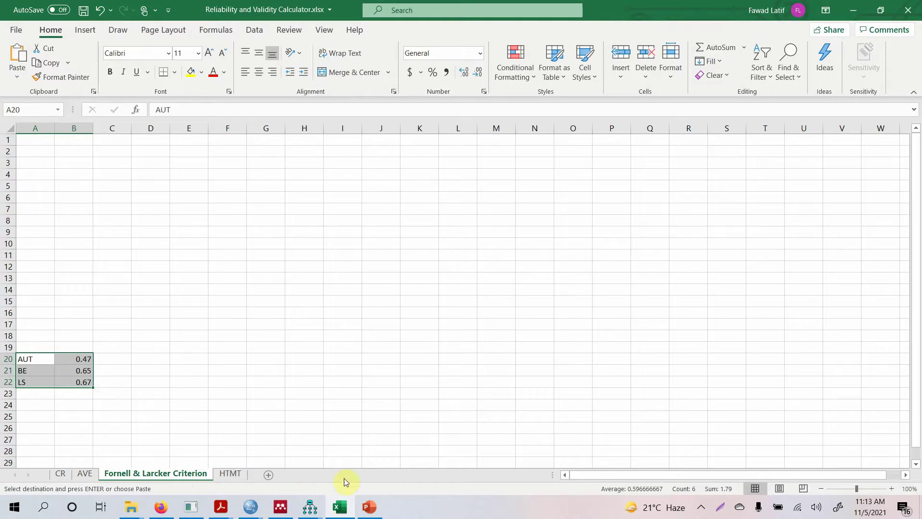
Switch to Amos Output and display the Correlations table from the scalar estimates.
mouse_move(312, 509)
left_click(330, 463)
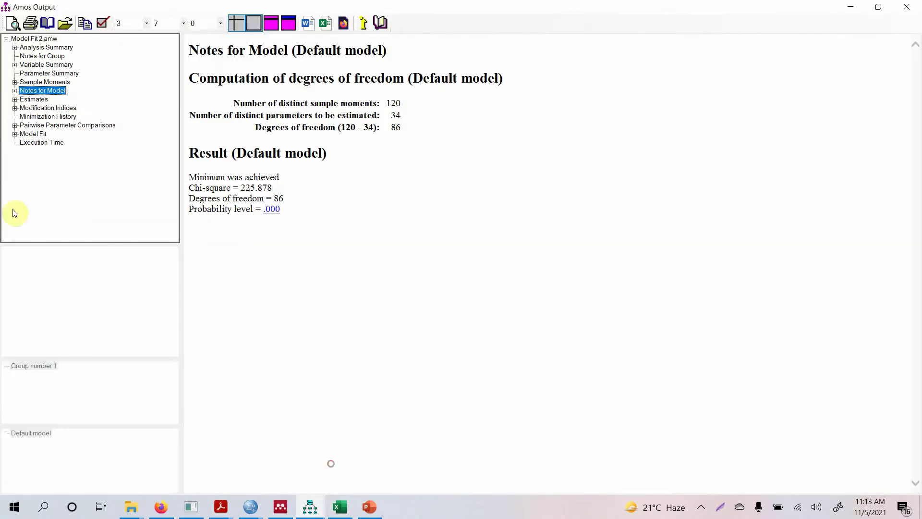
left_click(21, 99)
left_click(14, 99)
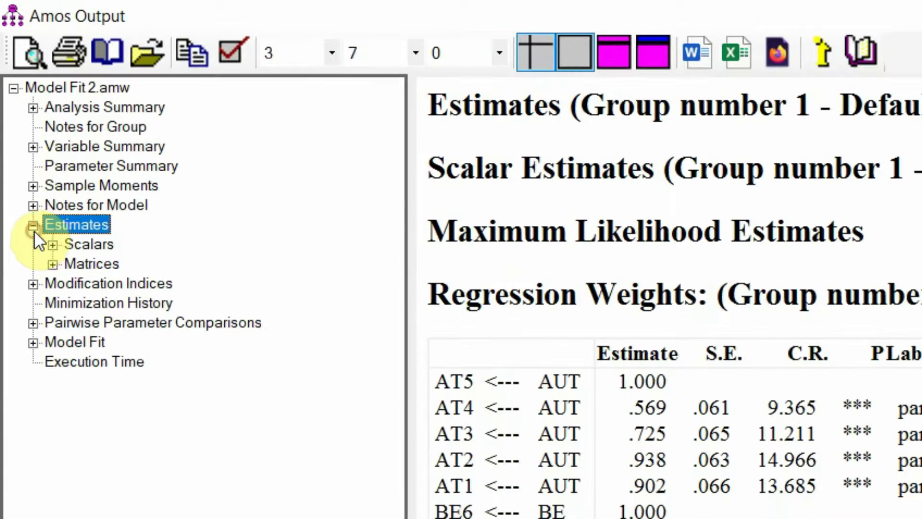
left_click(52, 246)
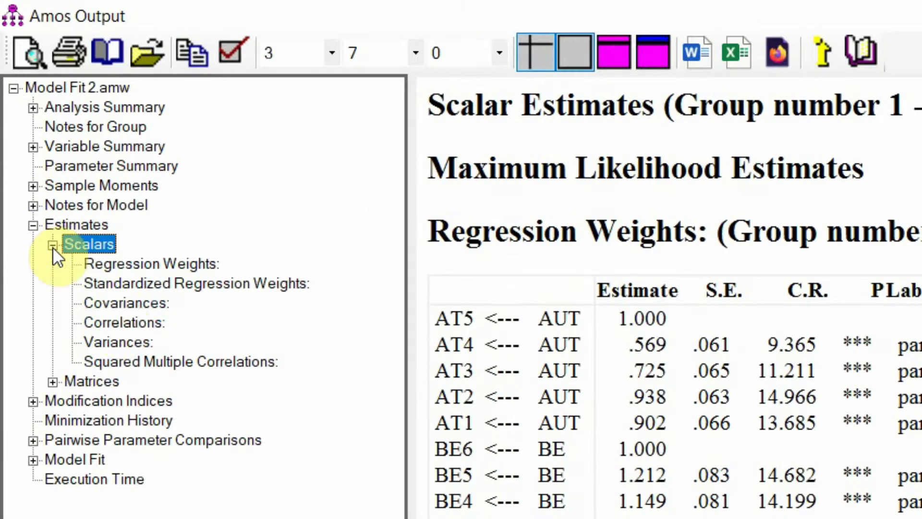
left_click(115, 319)
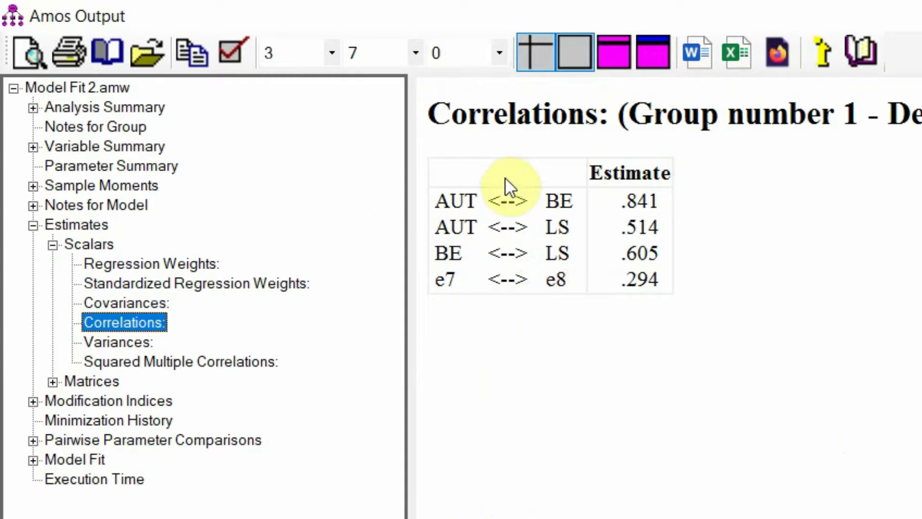
Copy the Correlations table from Amos Output into the Excel Fornell & Larcker Criterion sheet, starting at cell D15.
left_click(621, 124)
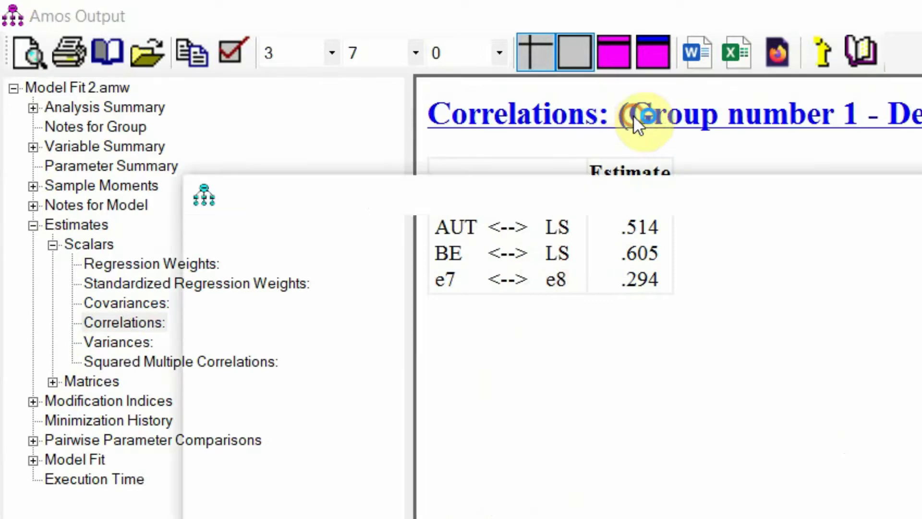
right_click(634, 124)
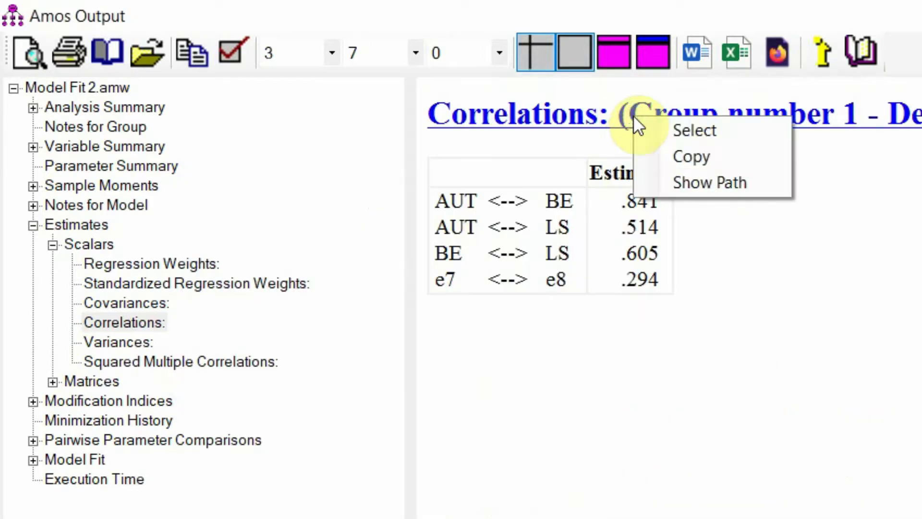
left_click(696, 155)
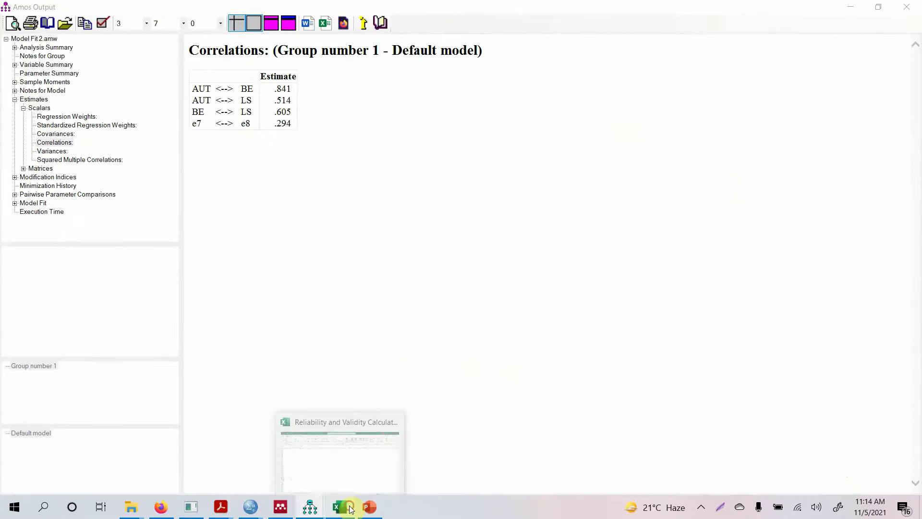
left_click(339, 506)
left_click(153, 305)
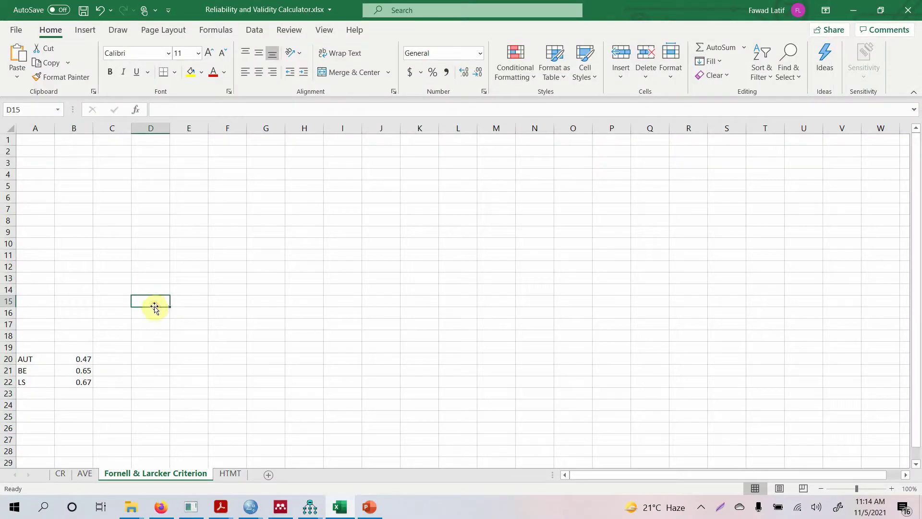
key("ctrl+v")
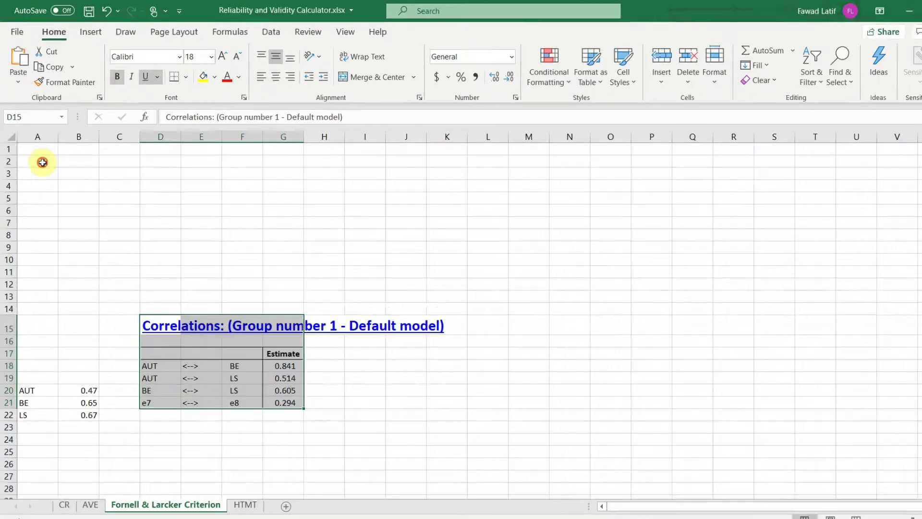
Enter the matrix row labels AUT, BE and LS in cells A2 to A4.
left_click(40, 152)
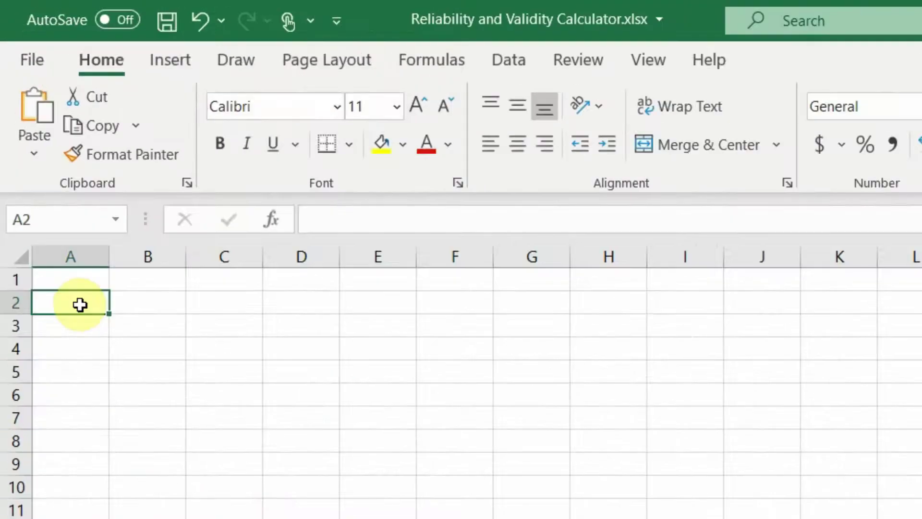
type("AUT")
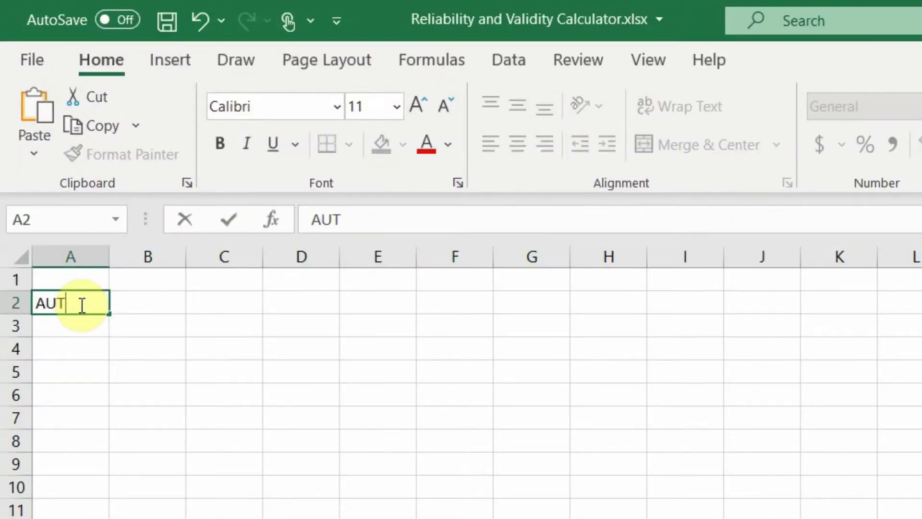
key("Return")
type("BE")
key("Return")
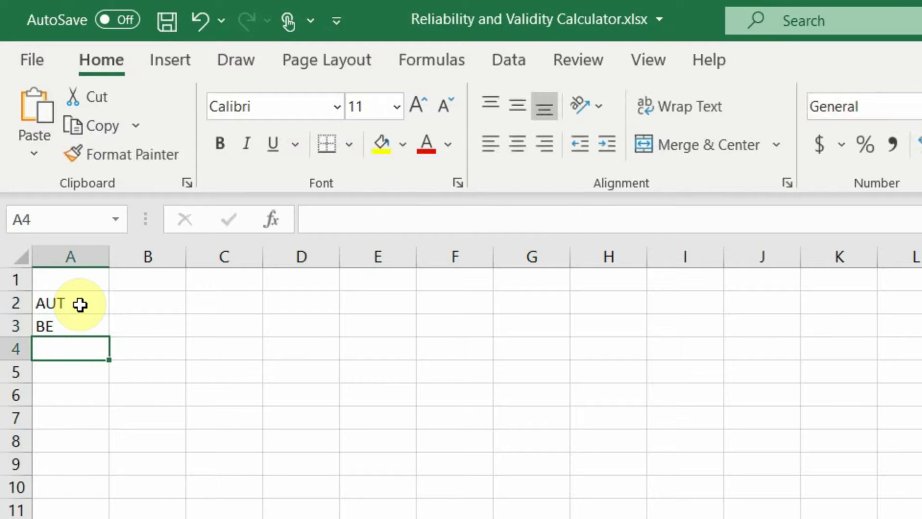
type("LS")
Enter the matrix column headings AUT, BE and LS in cells B1 to D1.
key("Up")
key("Up")
key("Up")
key("Right")
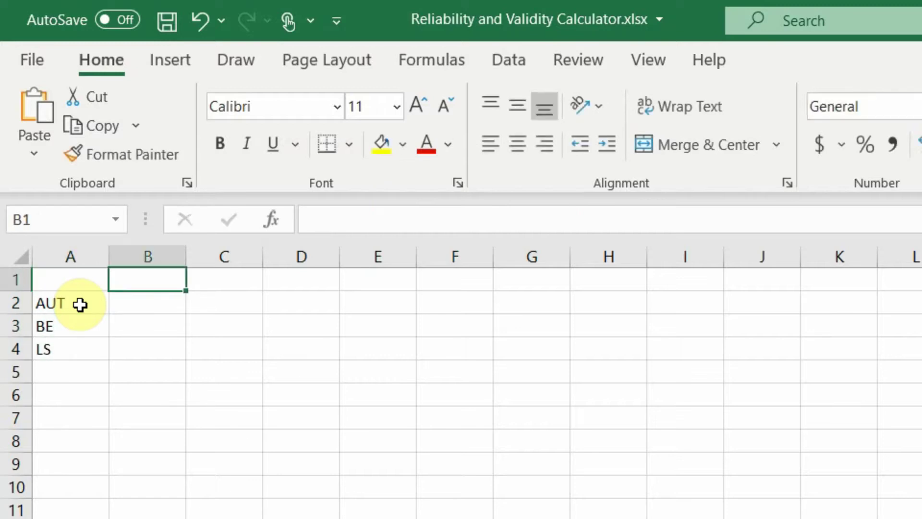
type("AUT")
key("Right")
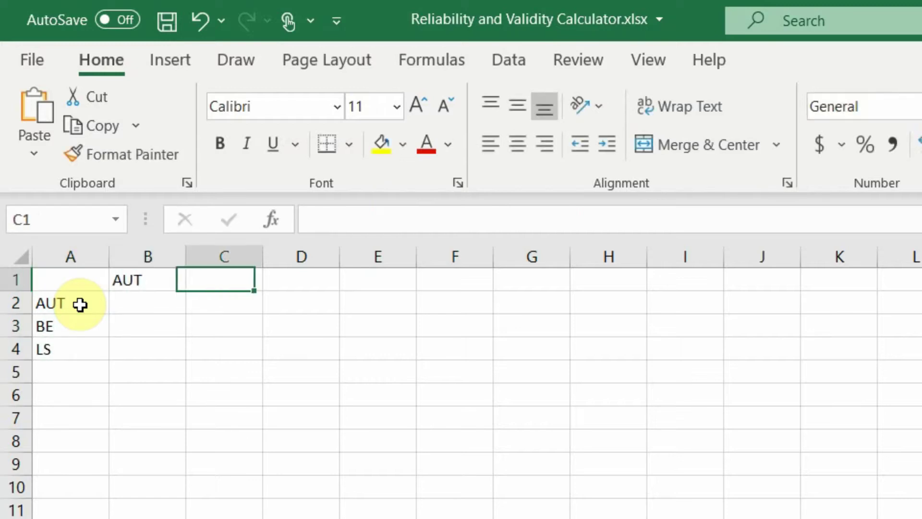
type("BE")
key("Right")
type("L")
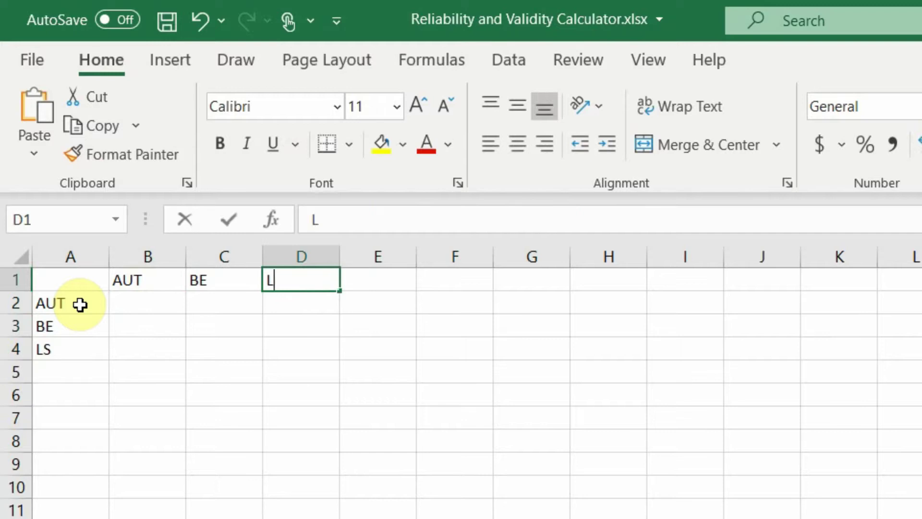
type("S")
left_click(123, 285)
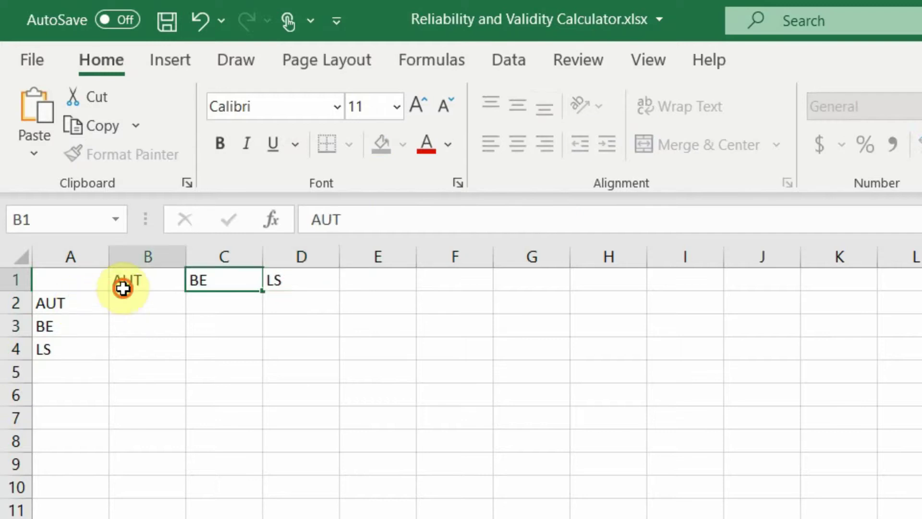
Calculate the square root of each AVE by entering =SQRT(B20) in C20 and filling it down to C22.
left_click(127, 295)
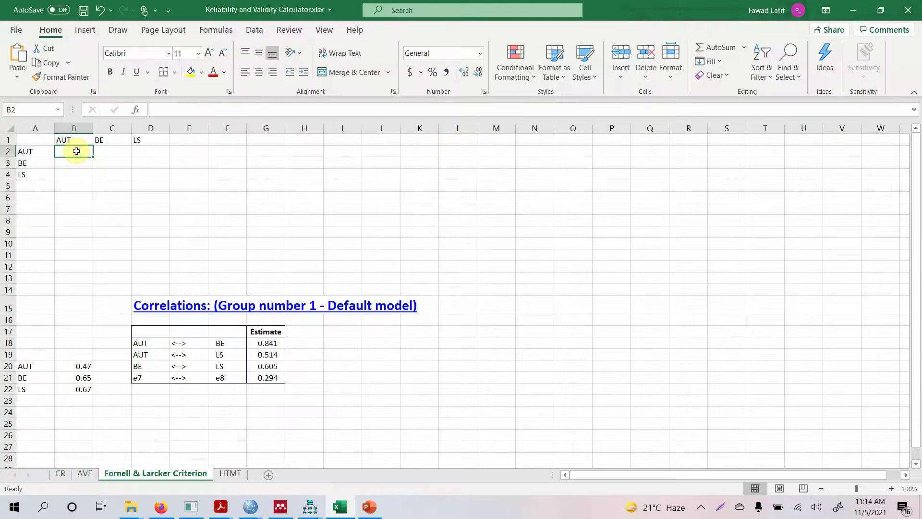
key("ctrl+Down")
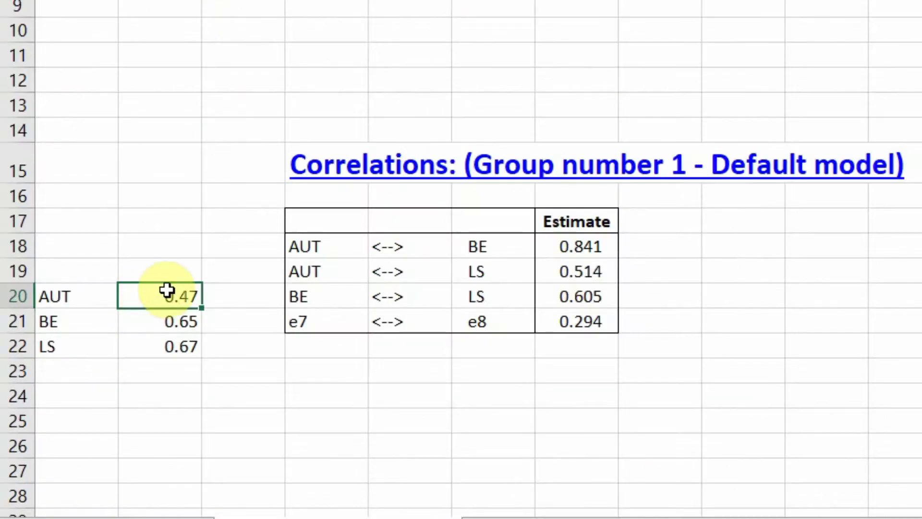
left_click(235, 293)
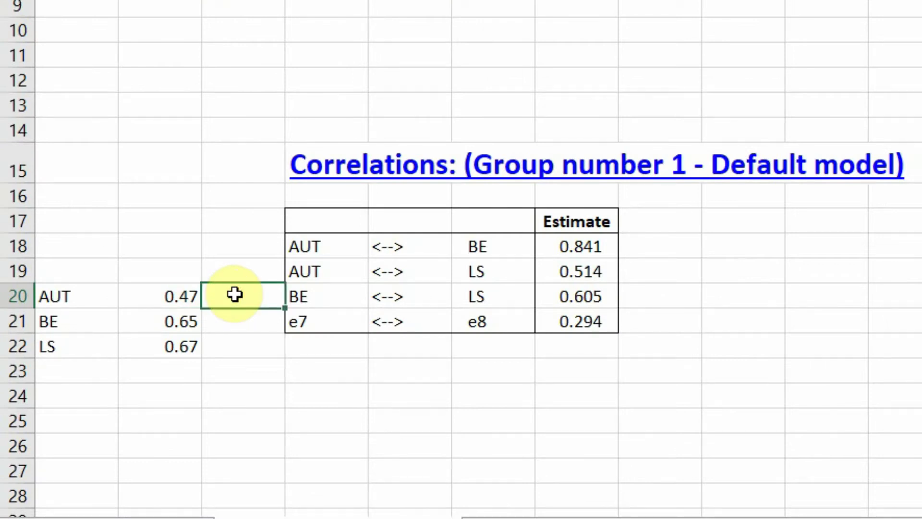
type("=SQRT")
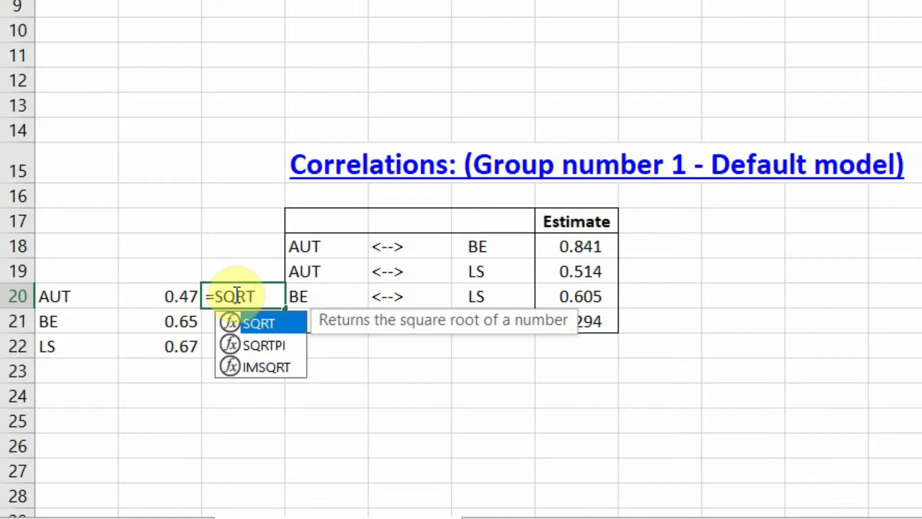
double_click(263, 317)
left_click(158, 300)
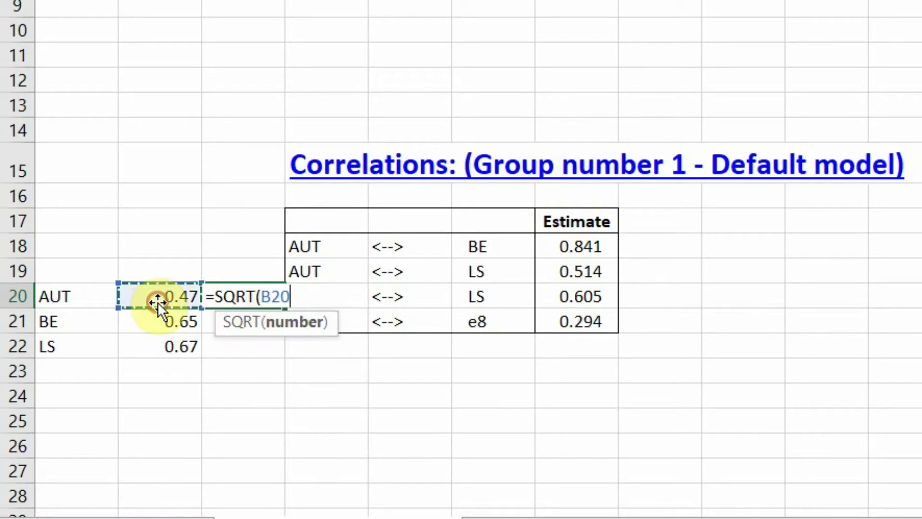
type(")")
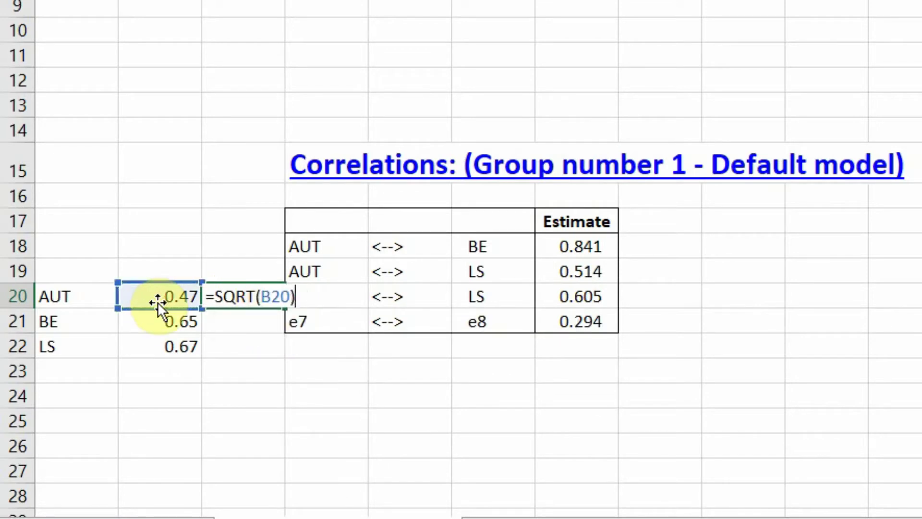
key("Return")
left_click(216, 297)
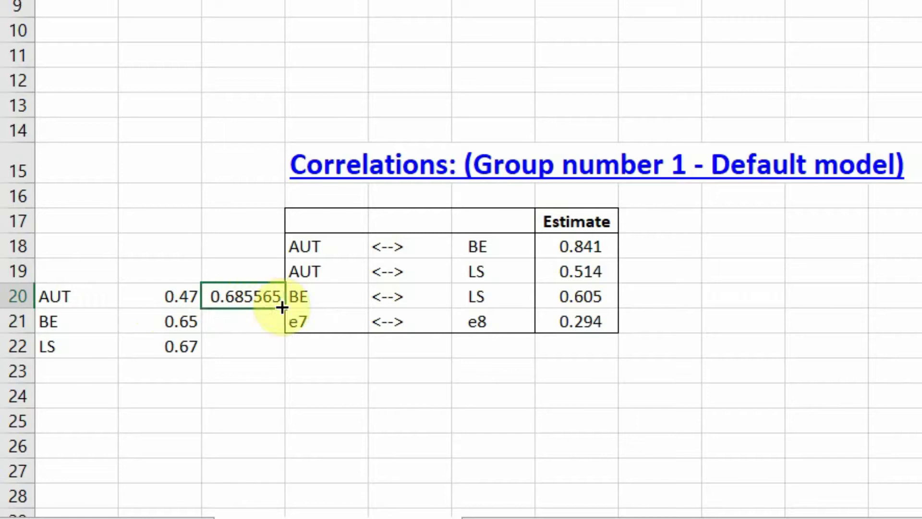
left_click_drag(285, 307, 284, 360)
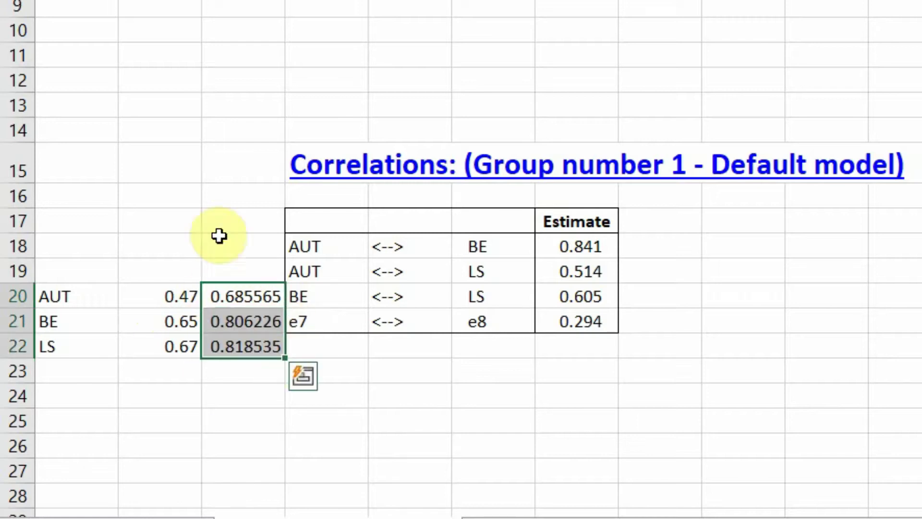
left_click(65, 297)
left_click(77, 321)
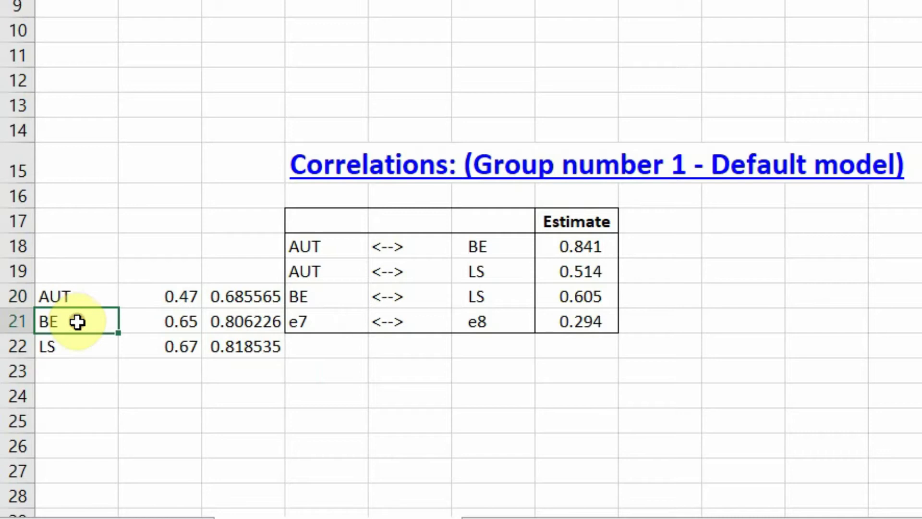
left_click(80, 352)
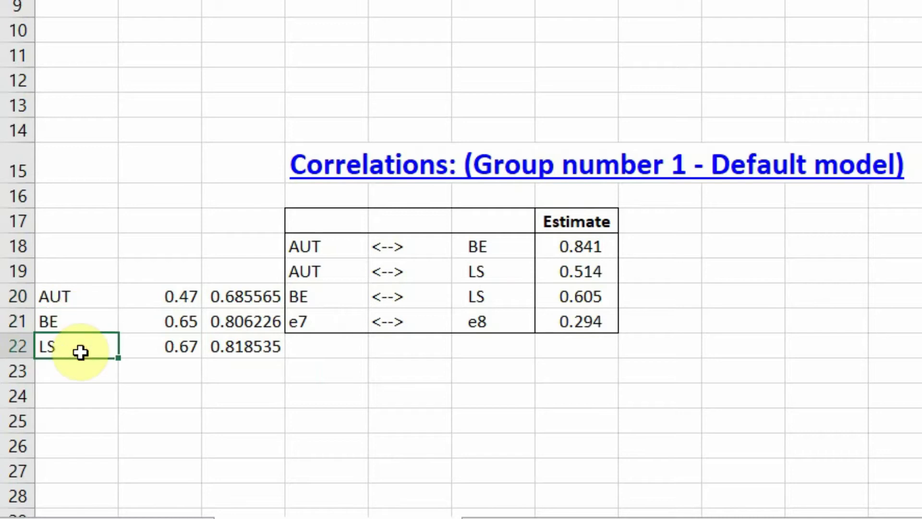
Enter the AVE square roots on the matrix diagonal: 0.685 in B2, 0.806 in C3 and 0.818 in D4.
left_click(243, 298)
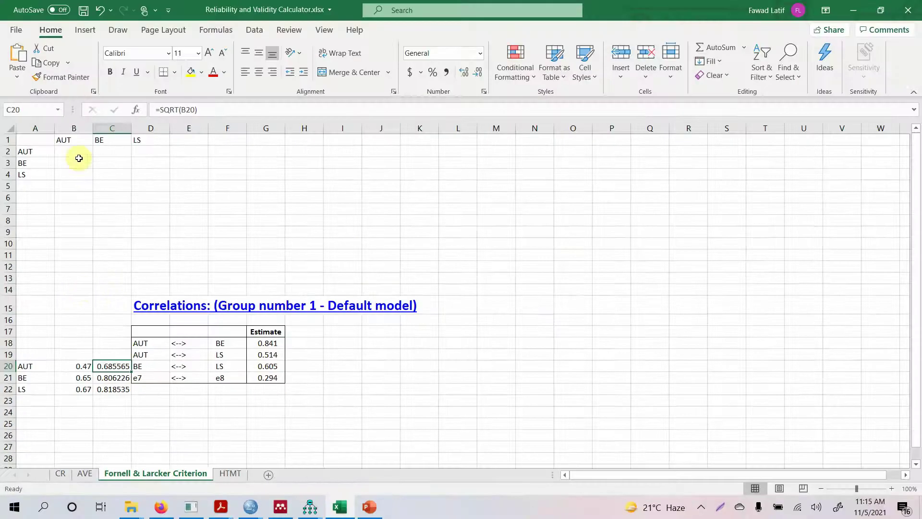
left_click(79, 157)
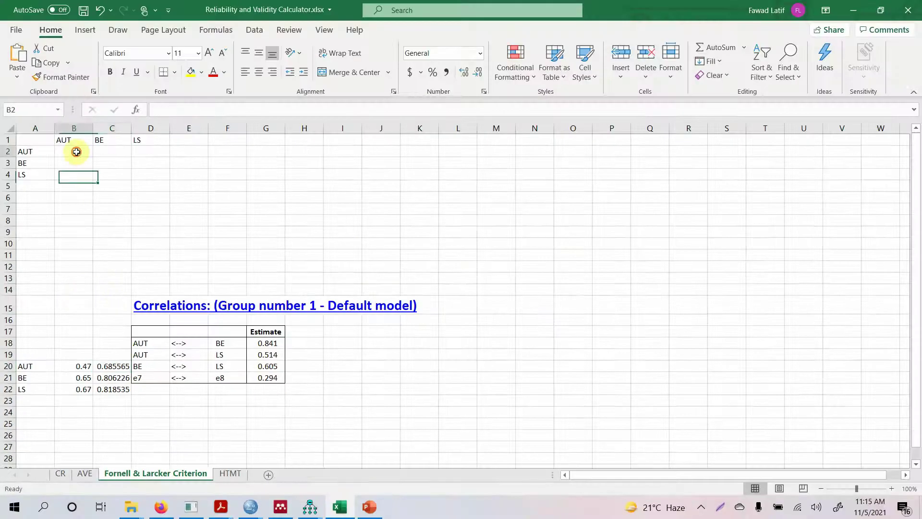
type("0.")
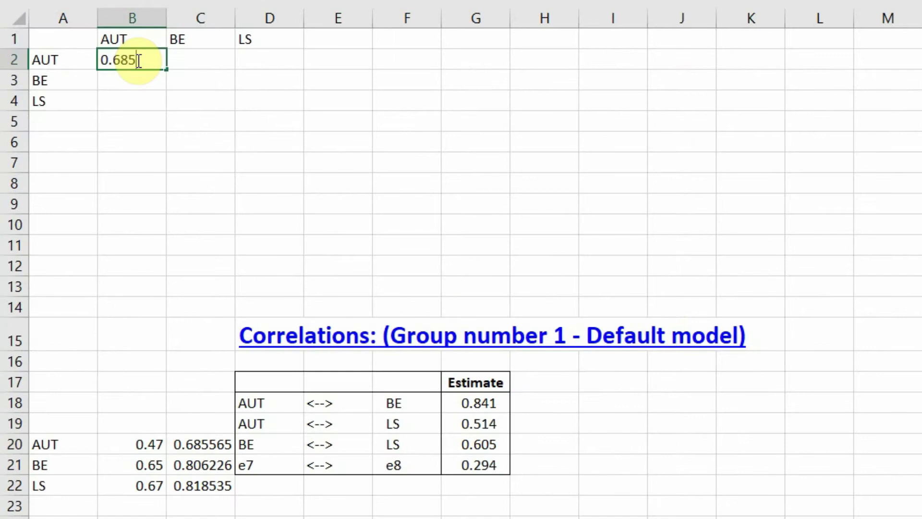
type("685")
key("Return")
key("Right")
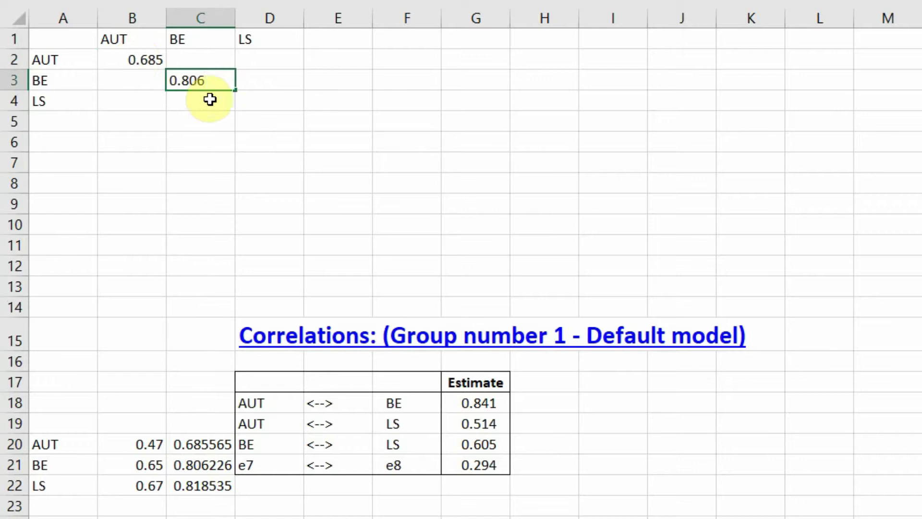
left_click(254, 99)
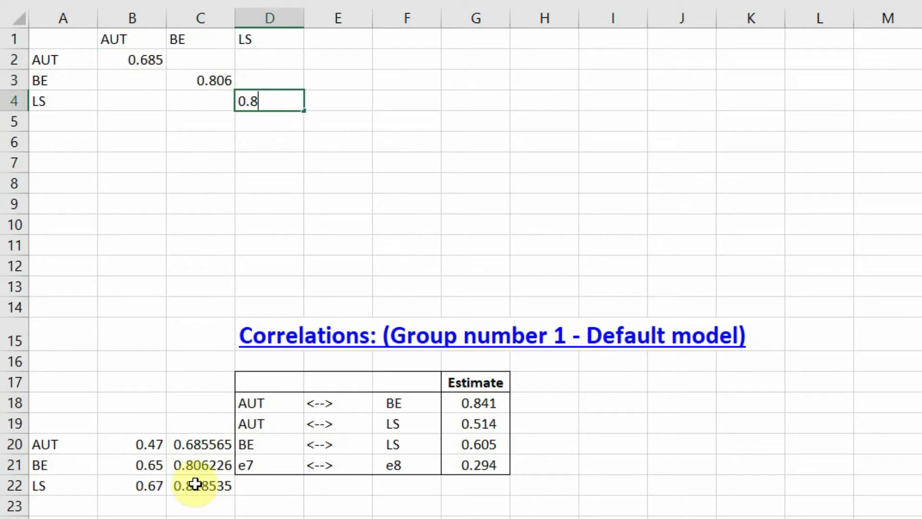
key("Return")
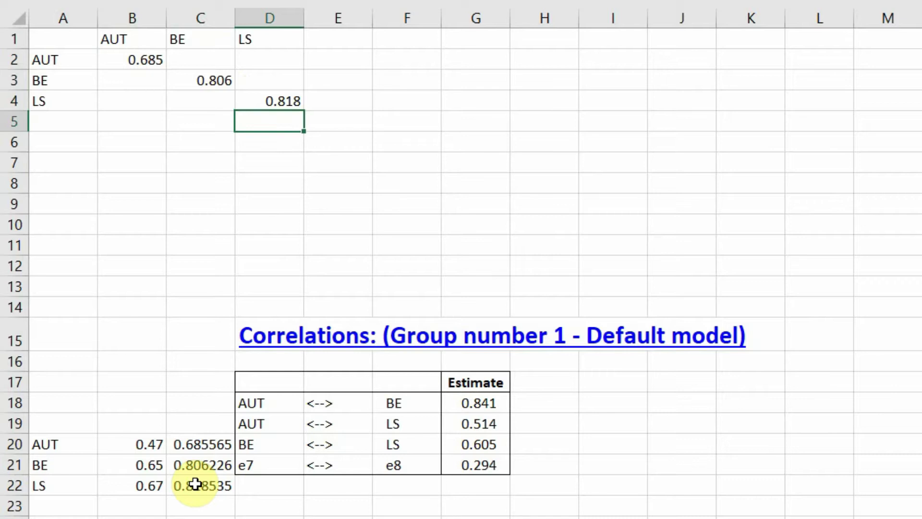
Enter the construct correlations below the diagonal: 0.841 in B3, 0.514 in B4 and 0.605 in C4.
left_click_drag(127, 85, 128, 100)
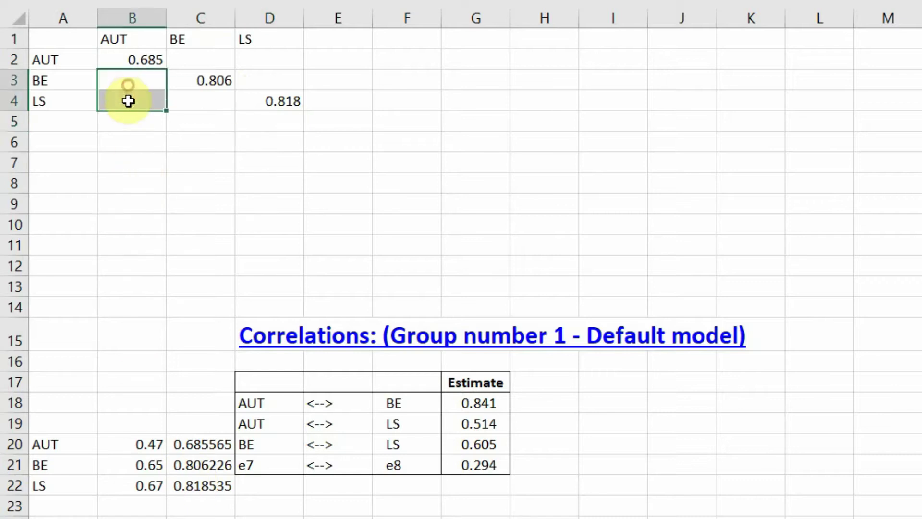
left_click(187, 102)
left_click(139, 83)
left_click(137, 99)
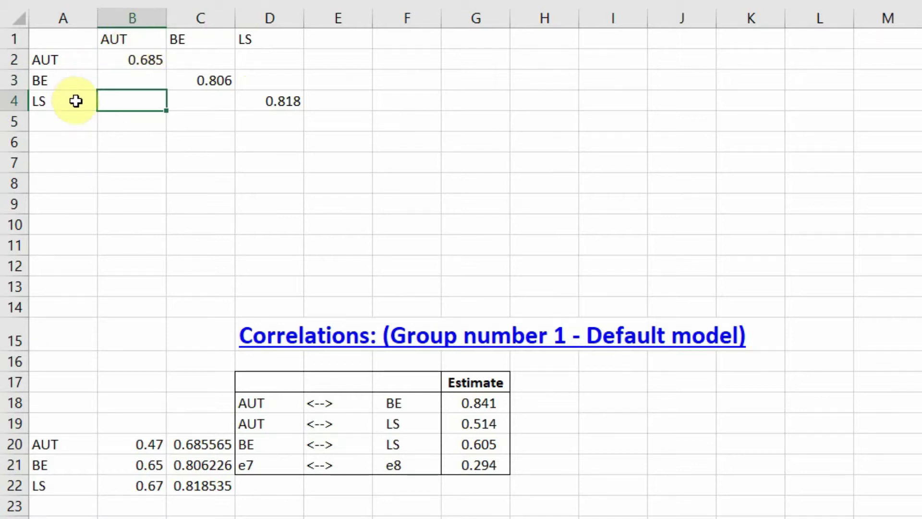
left_click(128, 76)
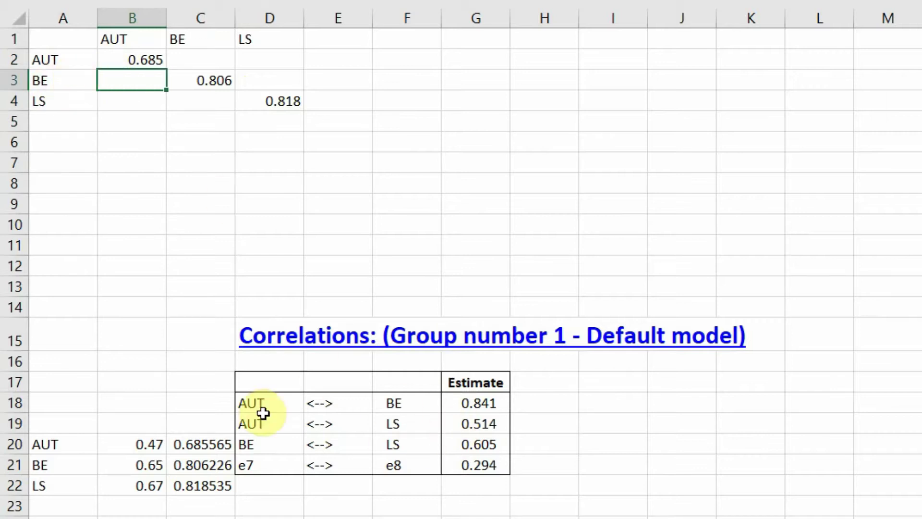
left_click_drag(260, 402, 411, 403)
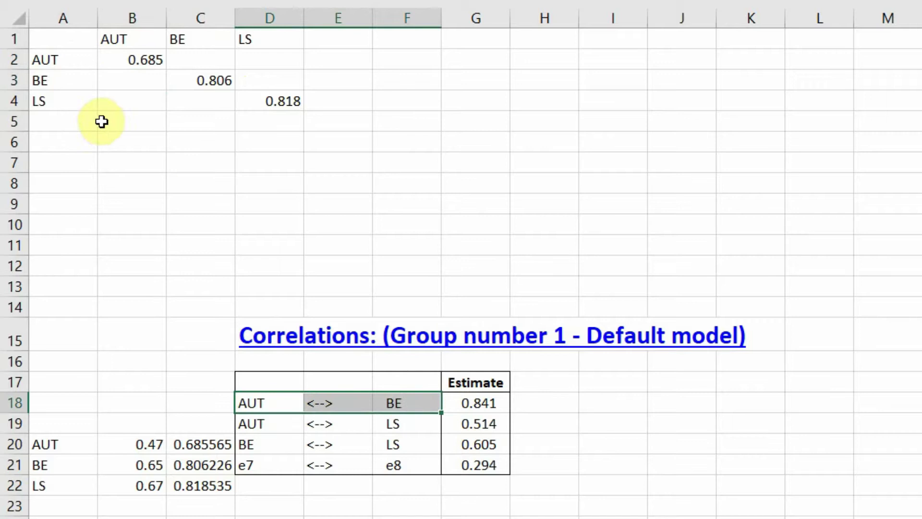
left_click(149, 81)
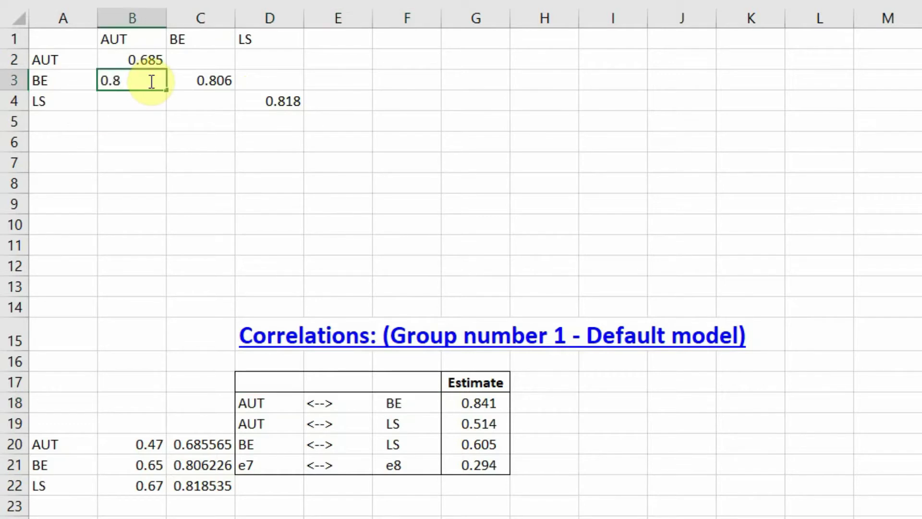
type("0.841")
key("Return")
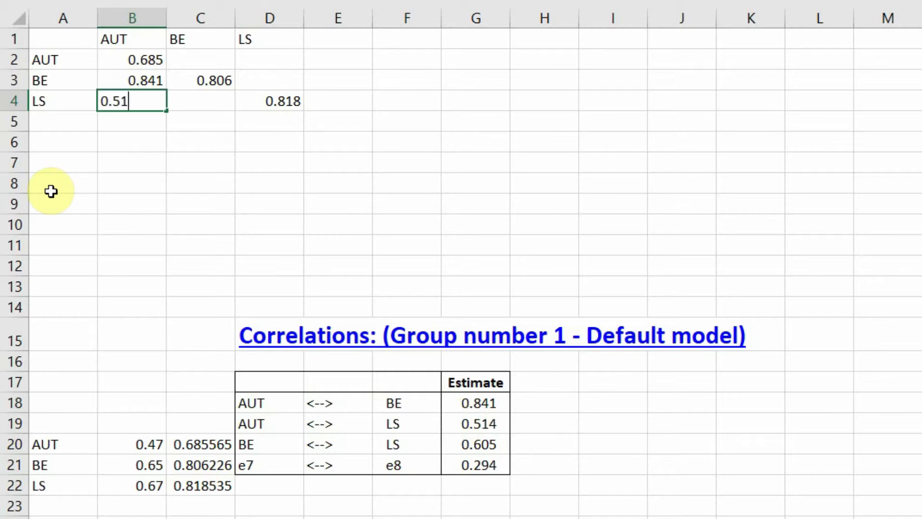
left_click(187, 43)
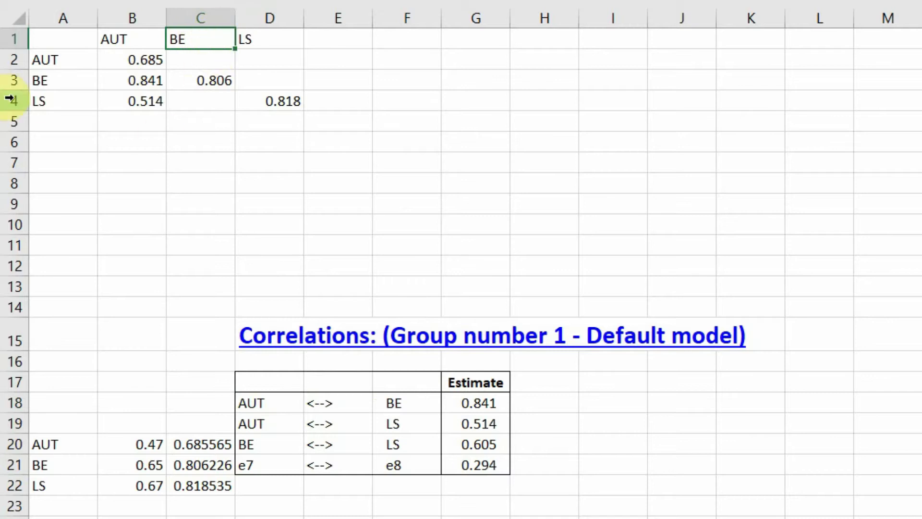
left_click(189, 100)
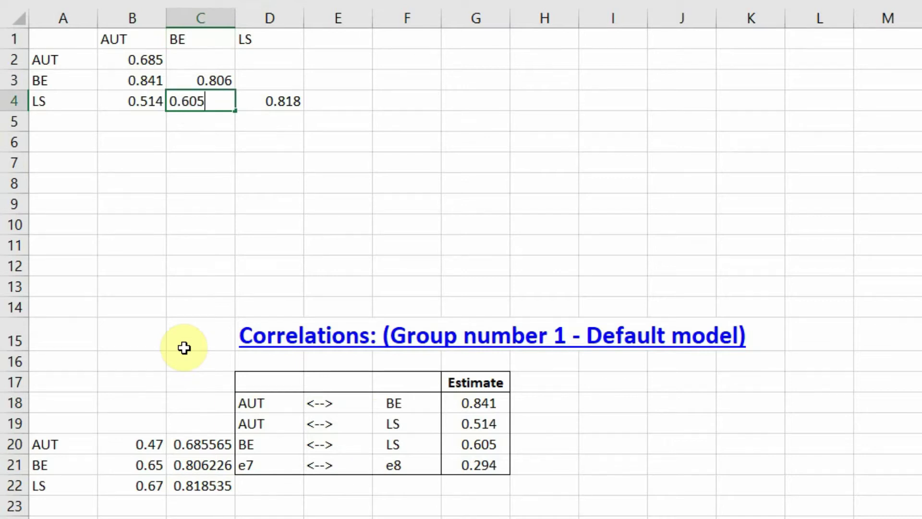
key("Return")
Format the diagonal cells B2, C3 and D4 as bold italic with a yellow fill.
left_click(134, 59)
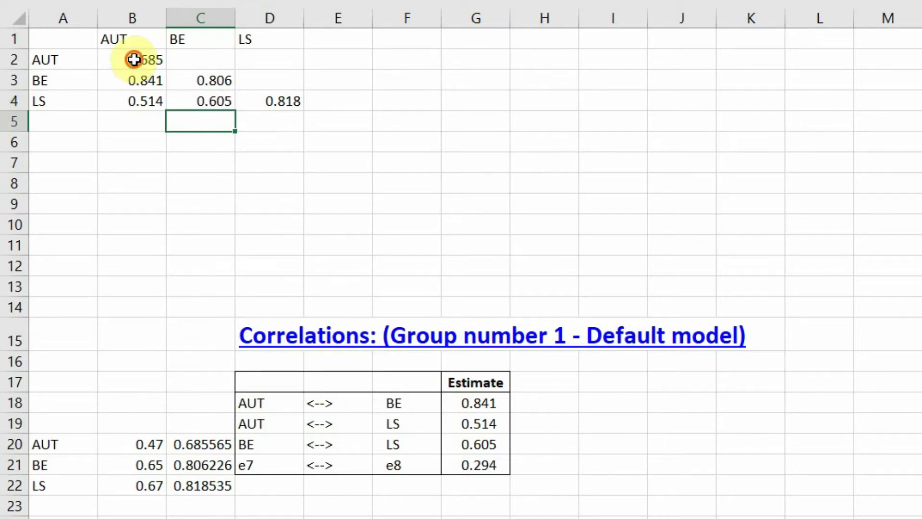
key("alt+h")
key("h")
key("Return")
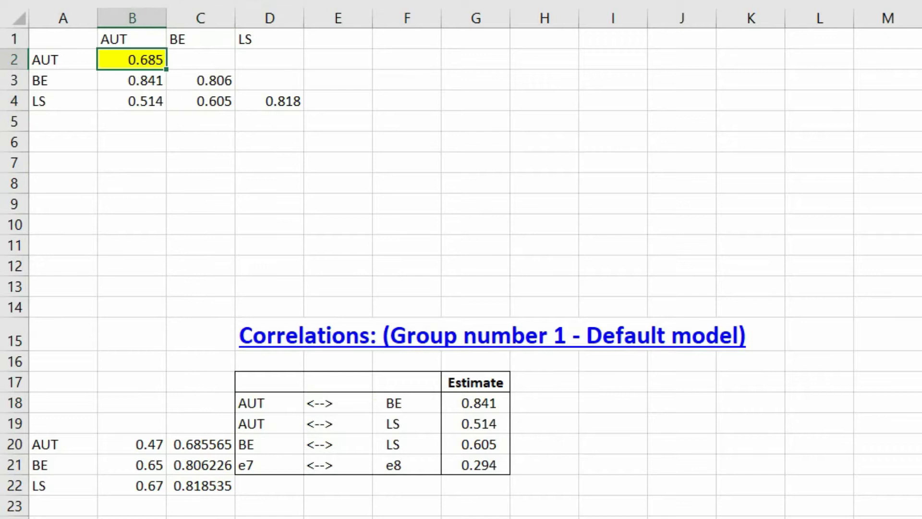
left_click(187, 80)
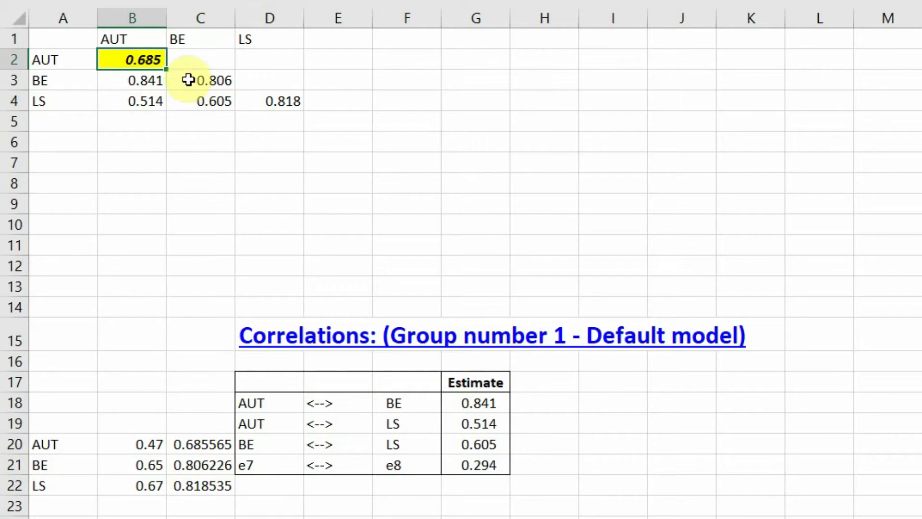
key("ctrl+b")
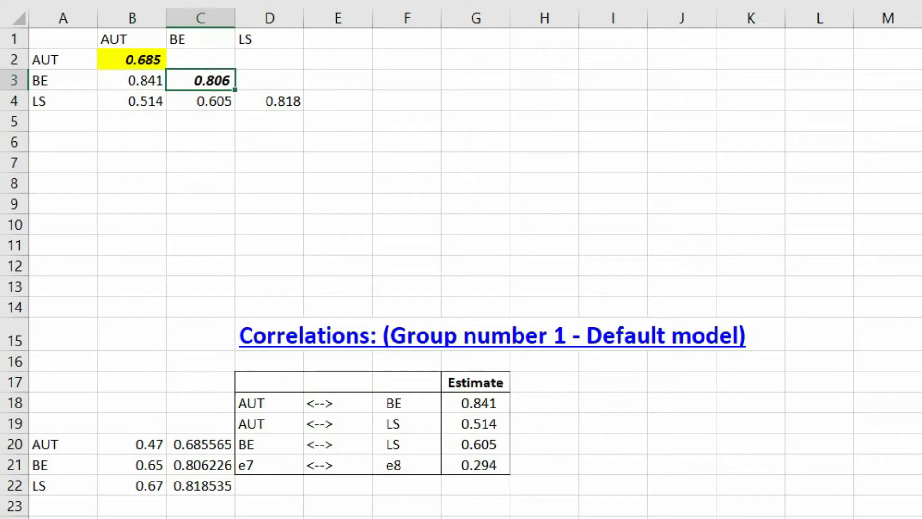
key("alt+h")
key("h")
key("Return")
left_click(269, 98)
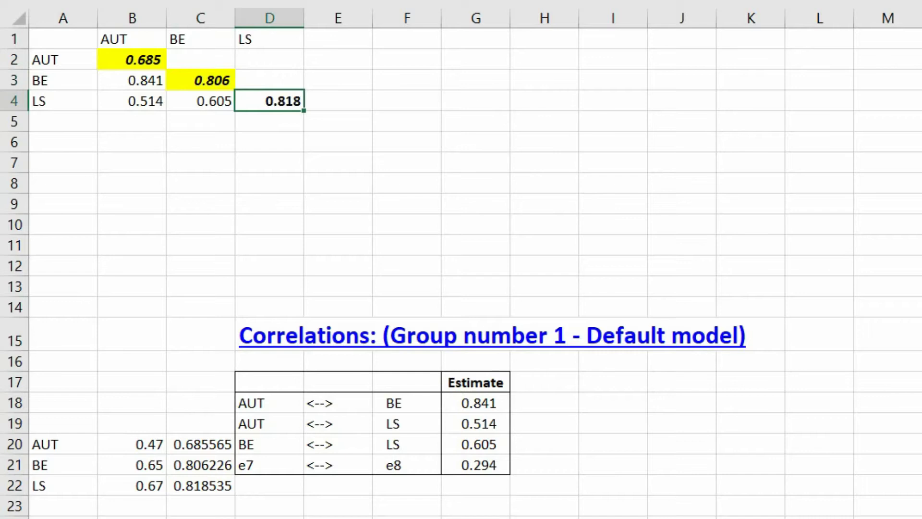
key("ctrl+i")
key("alt+h")
key("h")
key("Return")
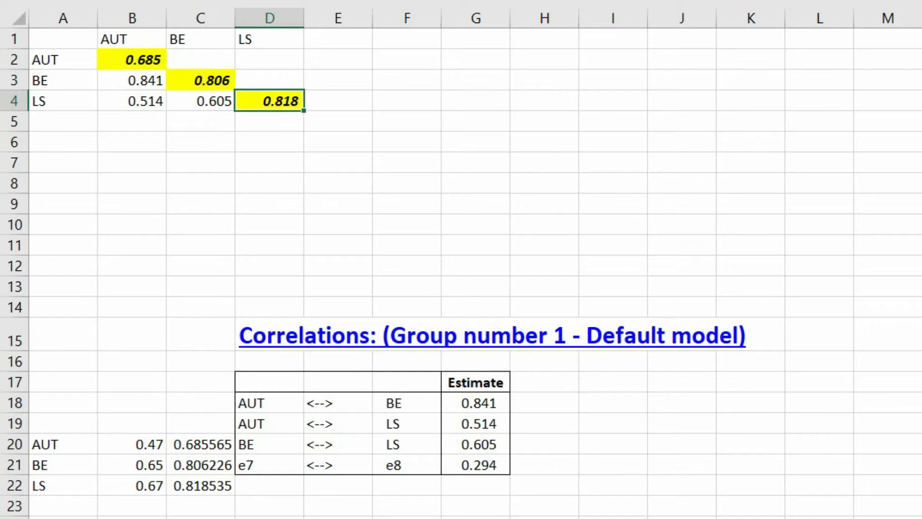
Compare each diagonal AVE square root with the correlations of its construct in the matrix.
left_click(125, 61)
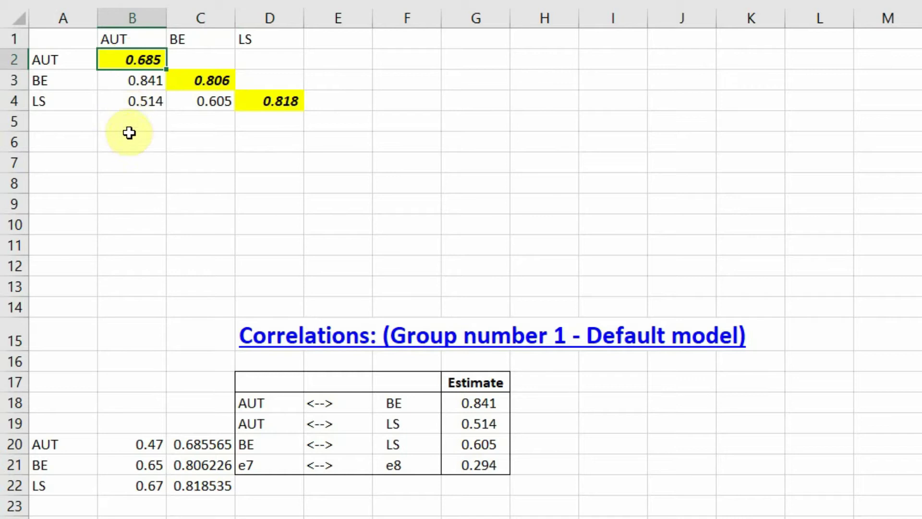
left_click(132, 78)
left_click(130, 58)
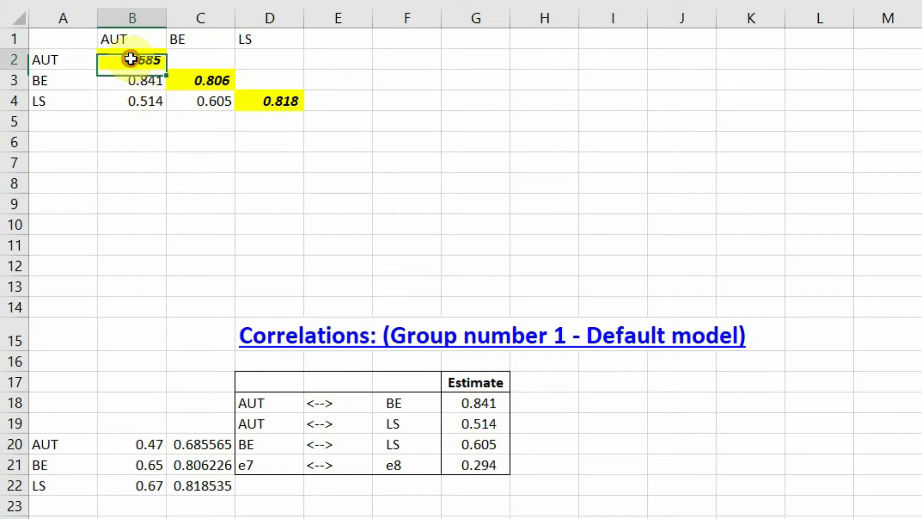
left_click(128, 81)
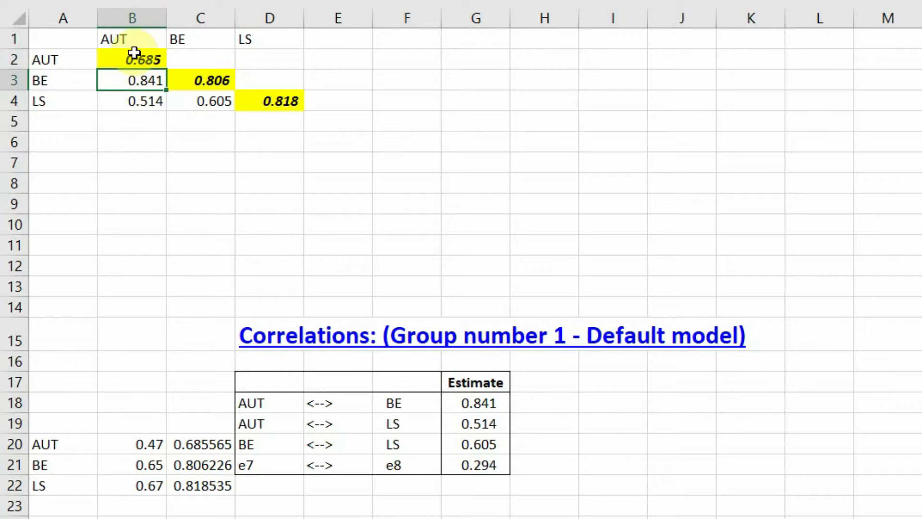
left_click(197, 82)
left_click(257, 97)
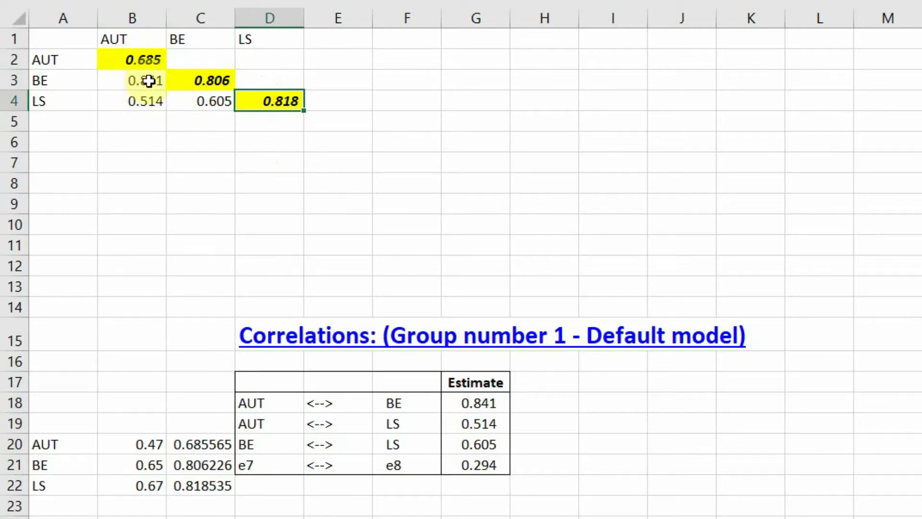
left_click(198, 78)
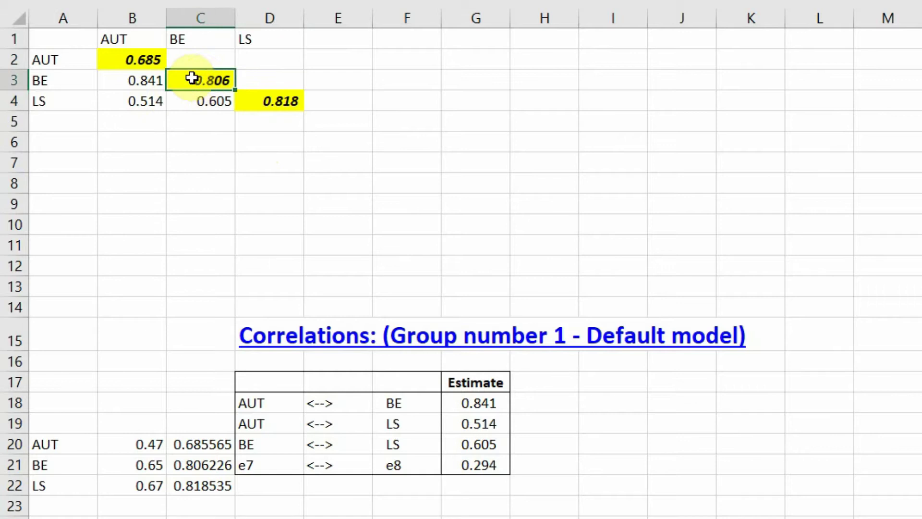
left_click(182, 41)
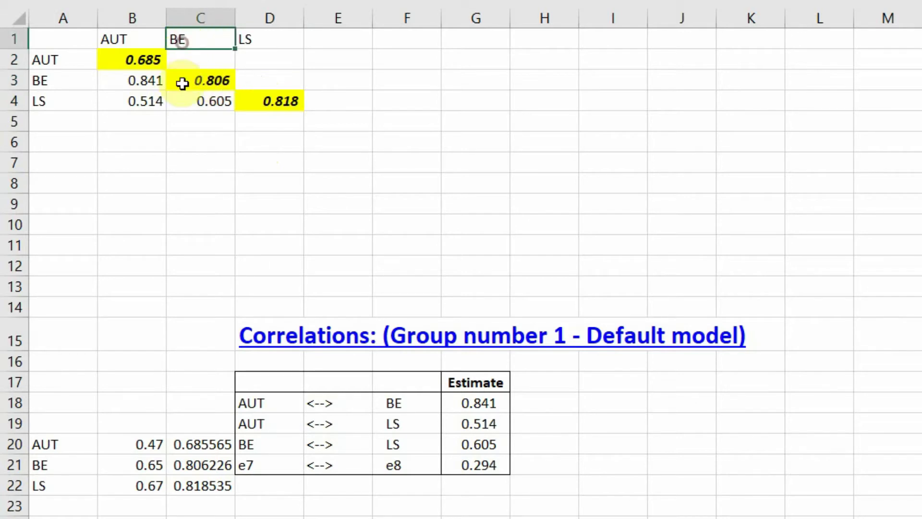
left_click(182, 83)
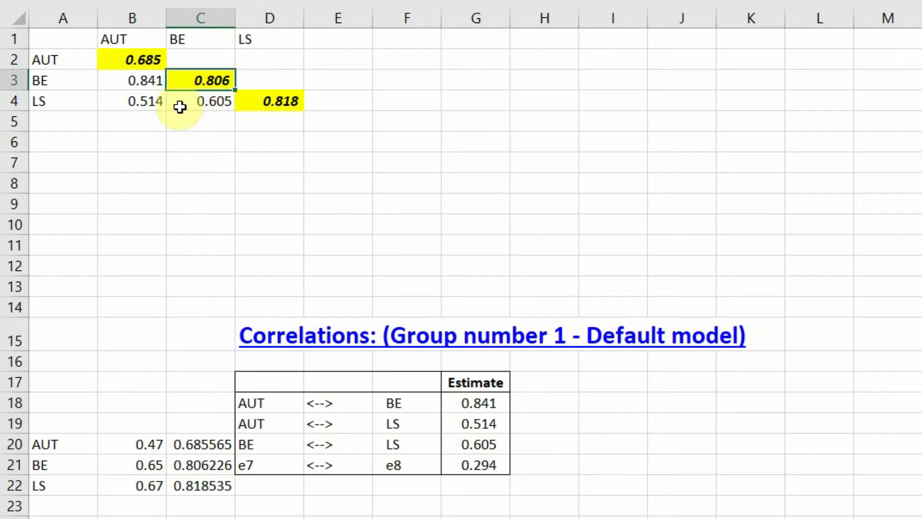
left_click(195, 39)
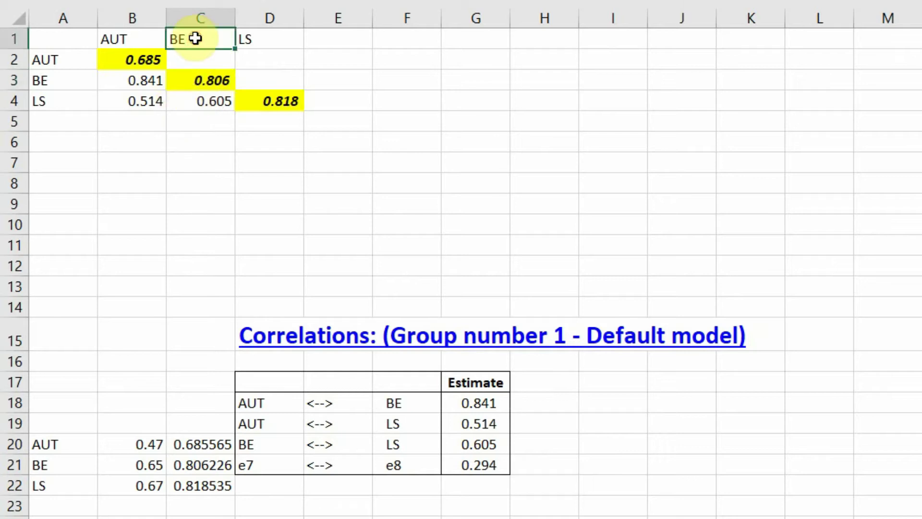
left_click(72, 101)
left_click(207, 103)
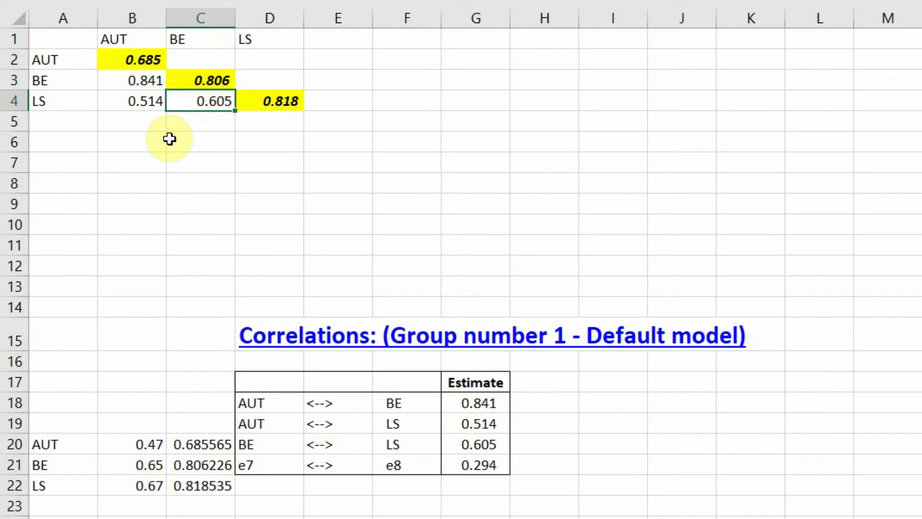
left_click(195, 77)
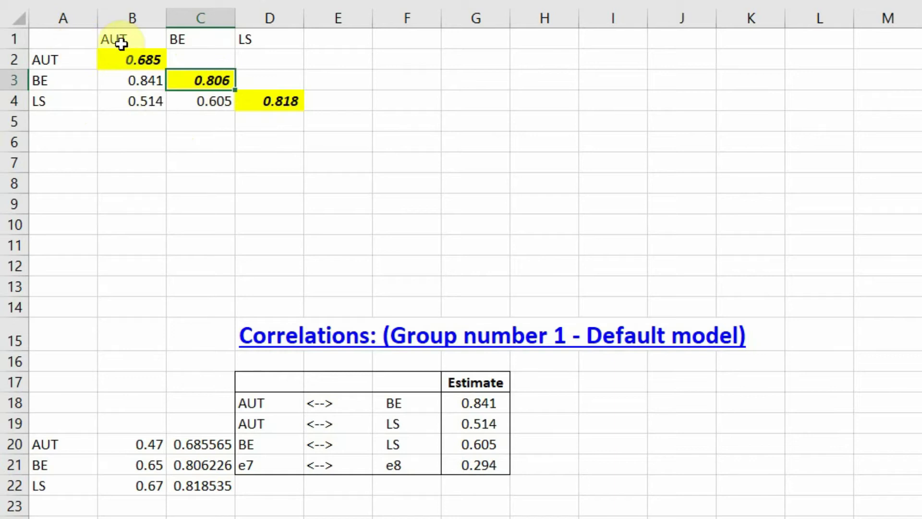
left_click(117, 79)
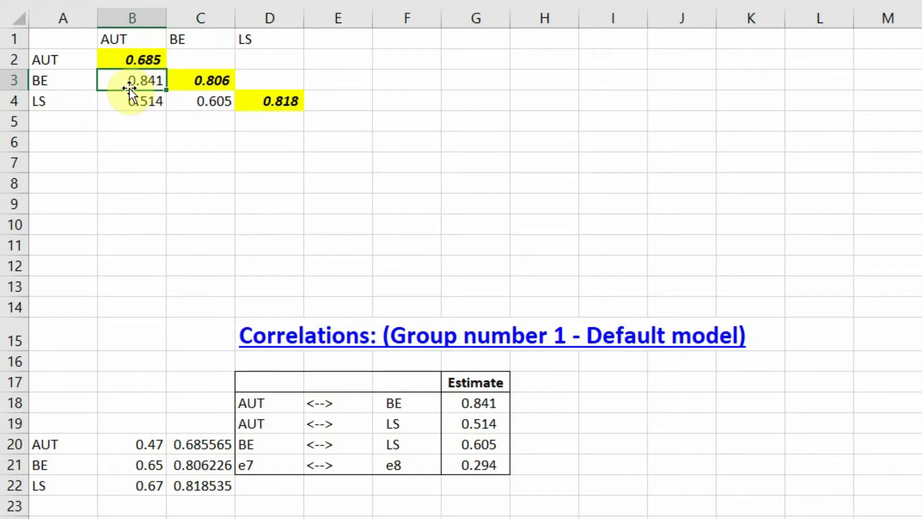
Enter the AUT–BE correlation 0.841 above the diagonal in cell C2.
left_click(194, 58)
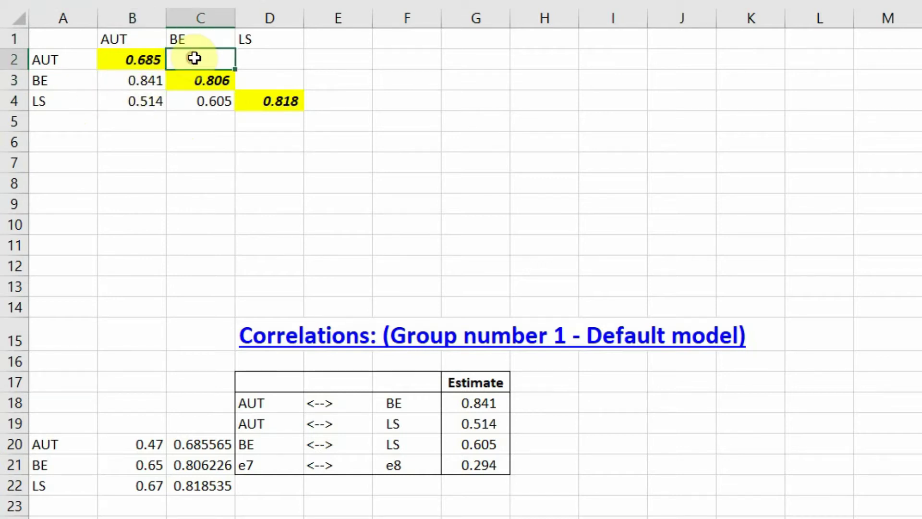
type("0.841")
key("Return")
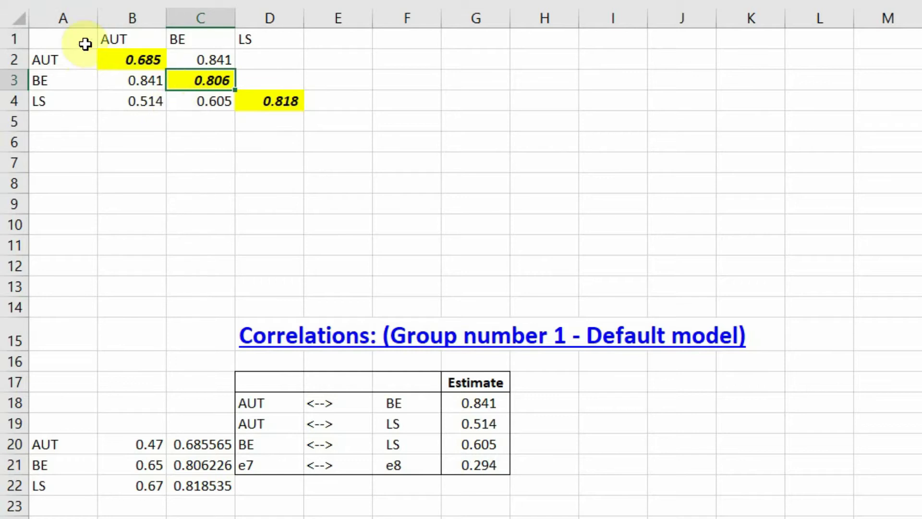
left_click_drag(60, 45, 274, 96)
left_click(198, 135)
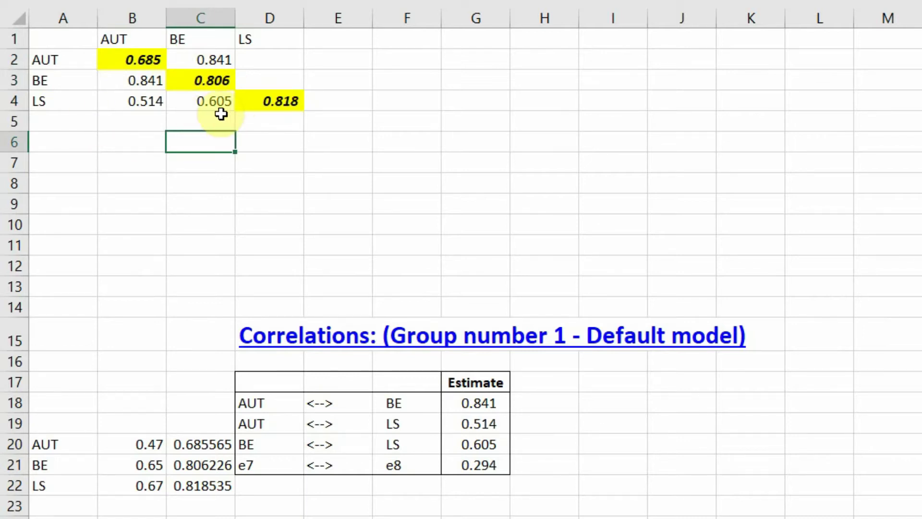
left_click(254, 65)
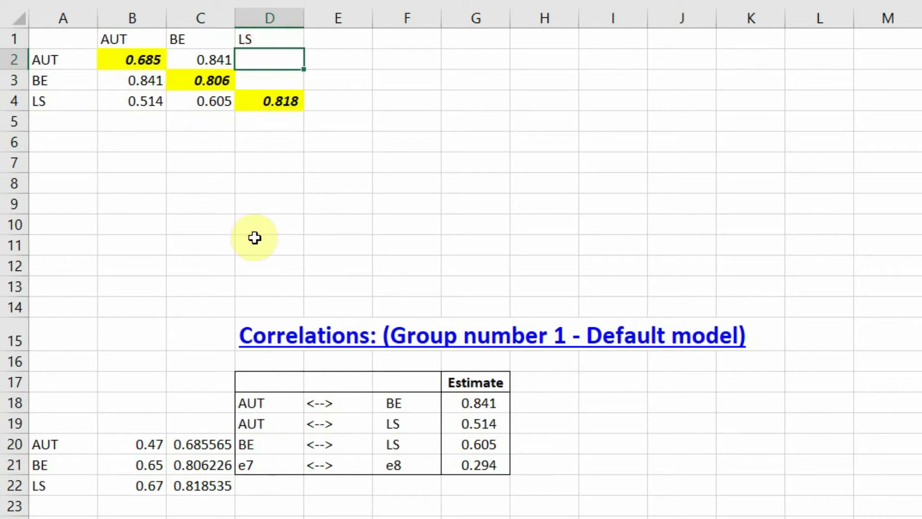
Enter the remaining construct correlations above the diagonal: AUT–LS 0.514 in D2 and BE–LS 0.605 in D3.
left_click(380, 427)
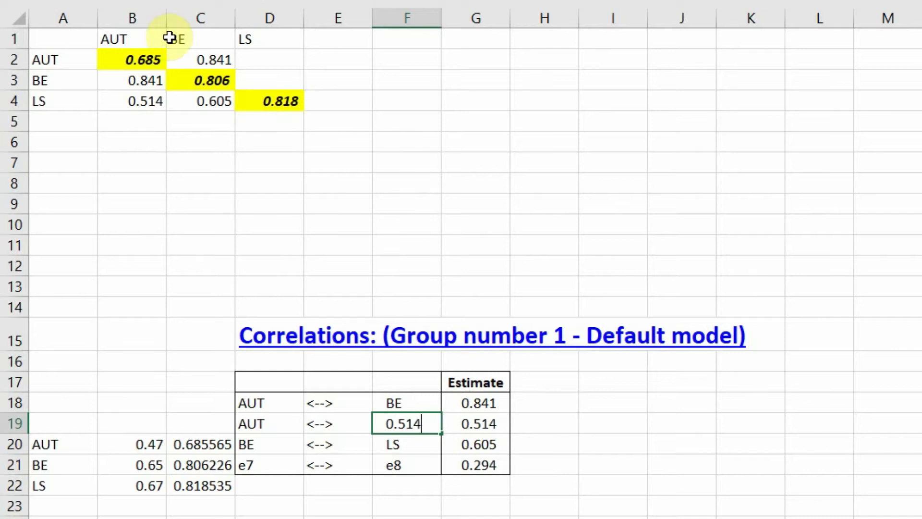
left_click(287, 60)
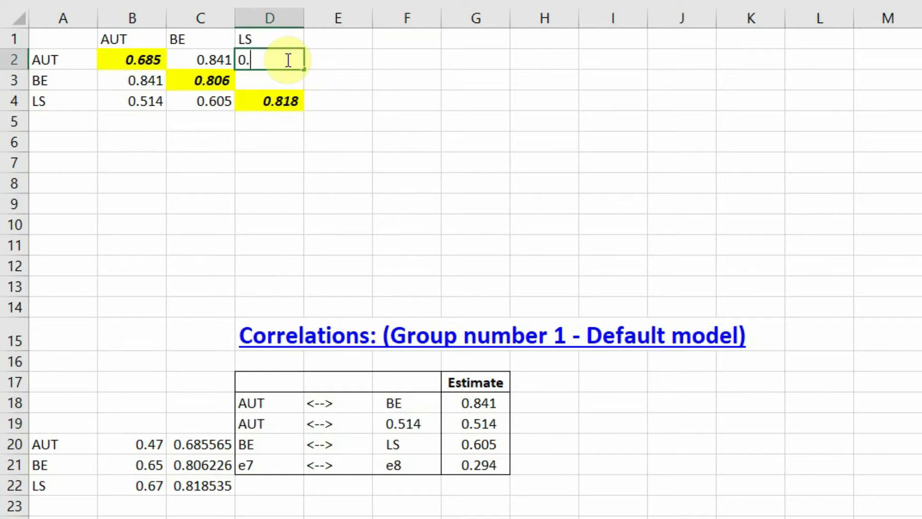
key("Return")
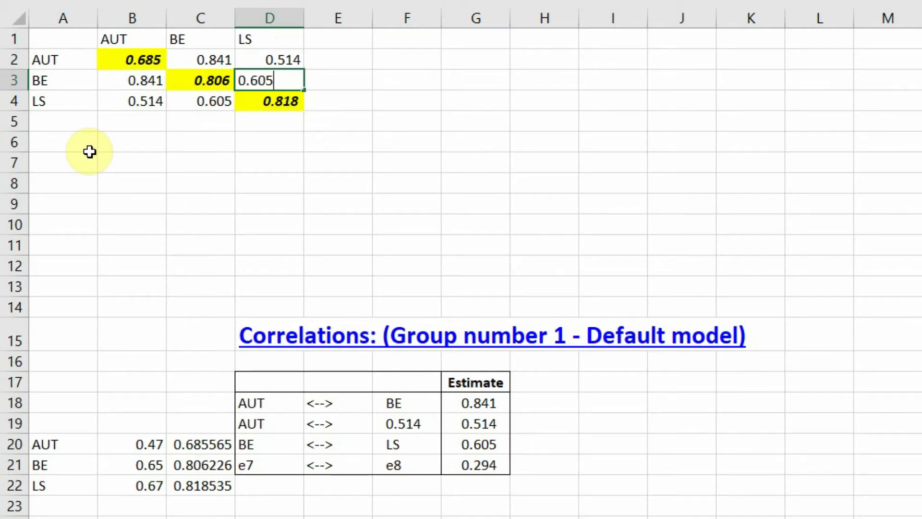
key("Return")
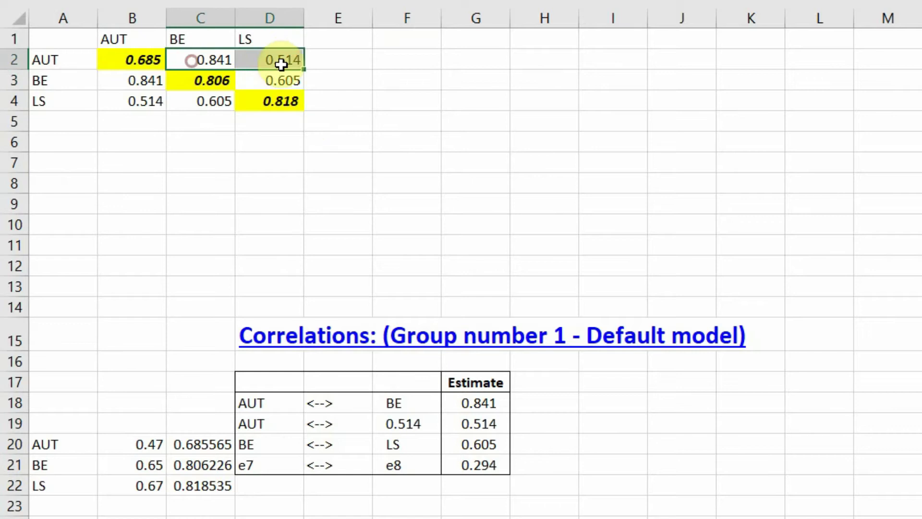
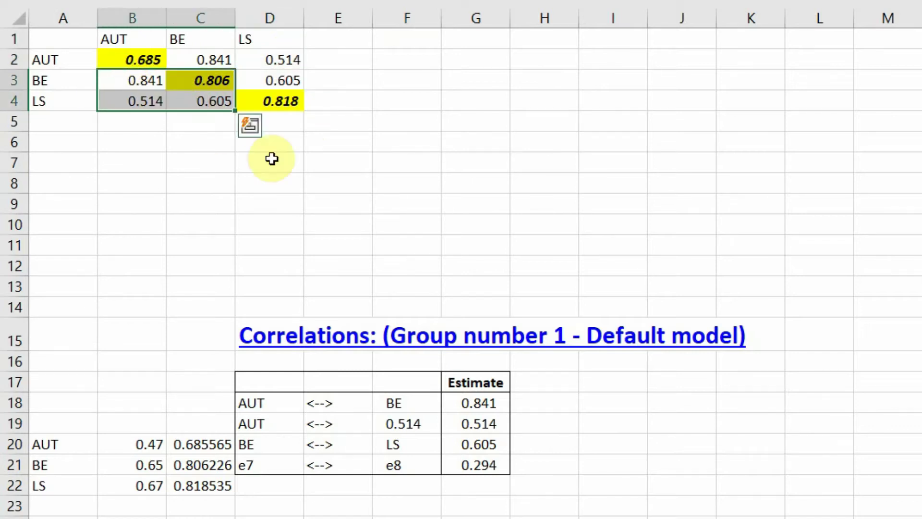
Compare the diagonal AVE square roots with the correlations in the LS, AUT and BE columns of the matrix.
left_click_drag(274, 99, 277, 62)
key("ctrl+v")
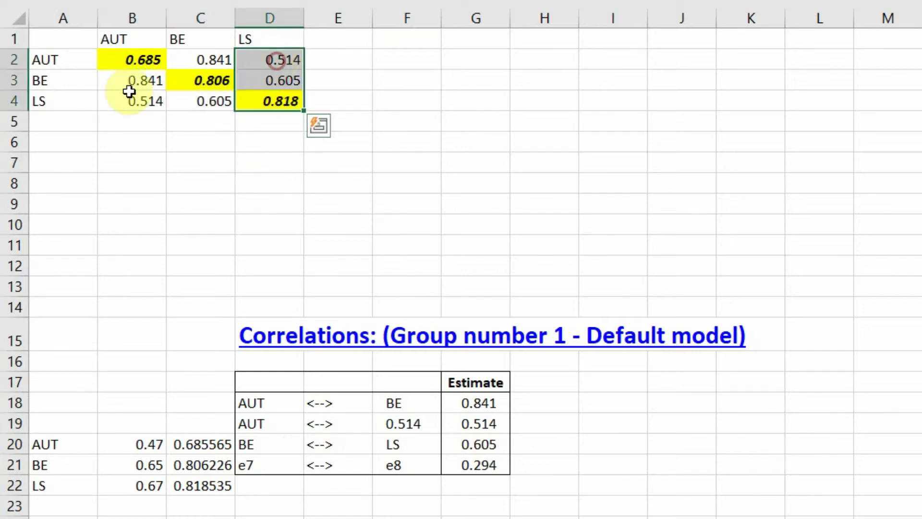
left_click_drag(131, 60, 141, 102)
key("ctrl+v")
left_click_drag(212, 72, 213, 101)
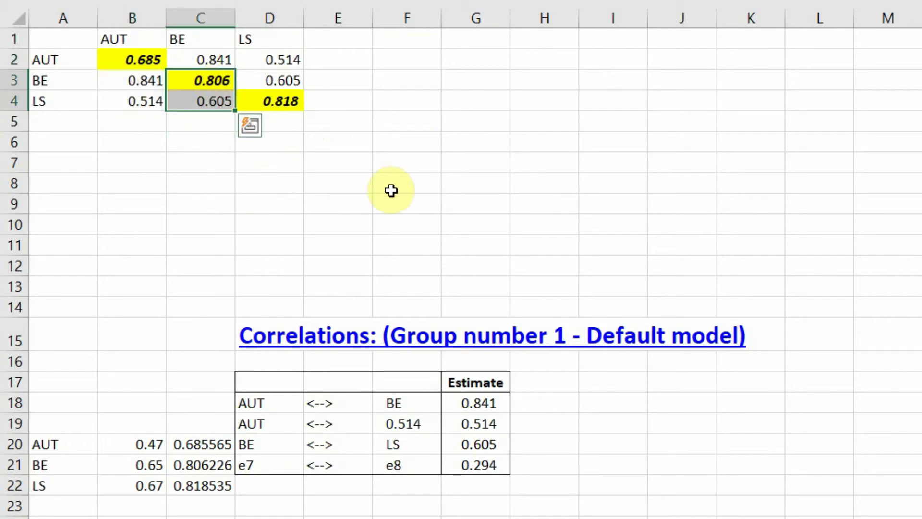
Switch to the Amos output and display all Estimates to examine the standardized loadings of the AUT items.
key("Escape")
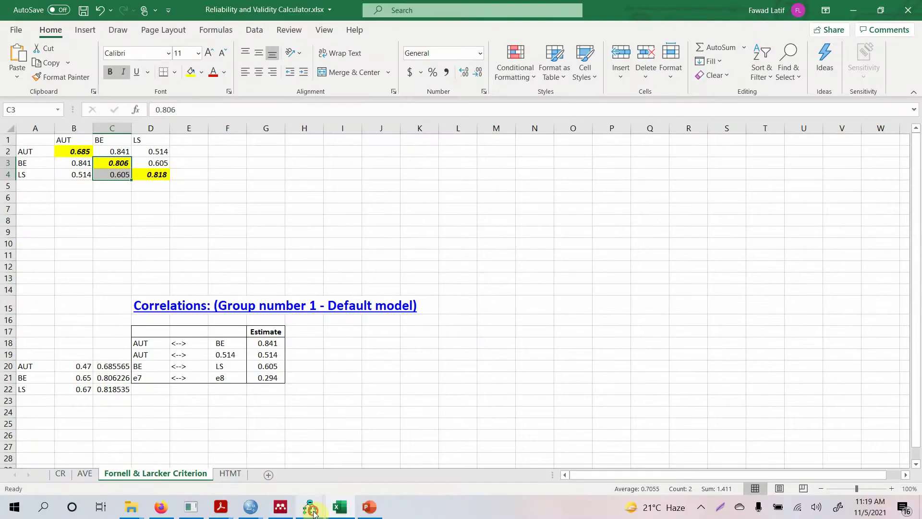
left_click(333, 447)
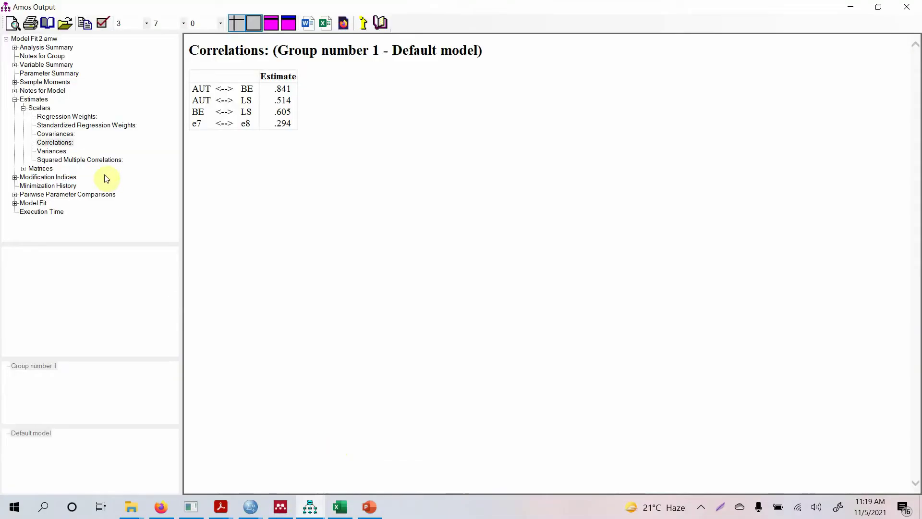
left_click(33, 100)
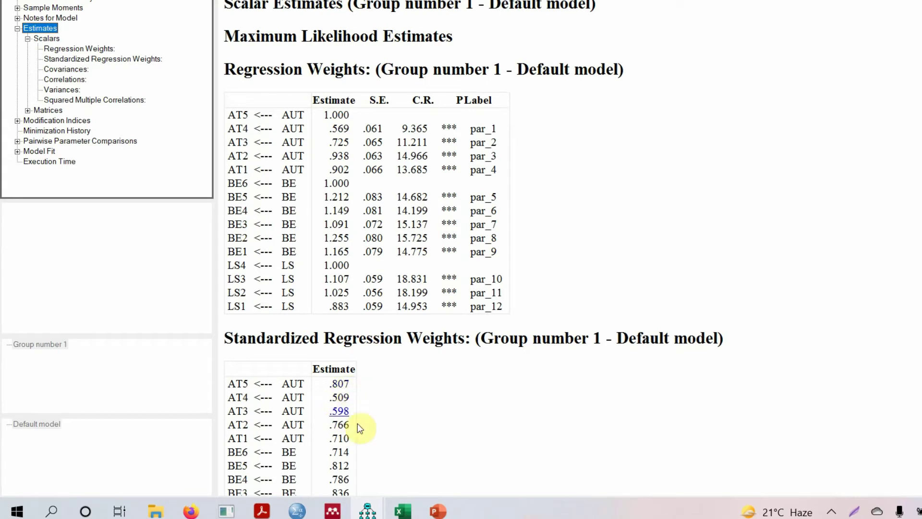
On the AVE sheet in Excel, clear the AT4 and AT3 loading estimates in I9 and I10.
left_click(406, 511)
left_click(100, 472)
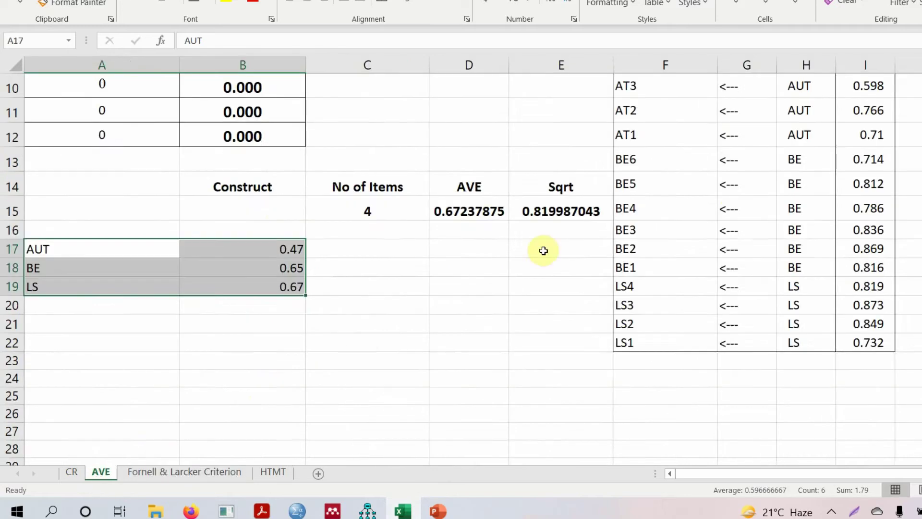
scroll(638, 243, "up", 3)
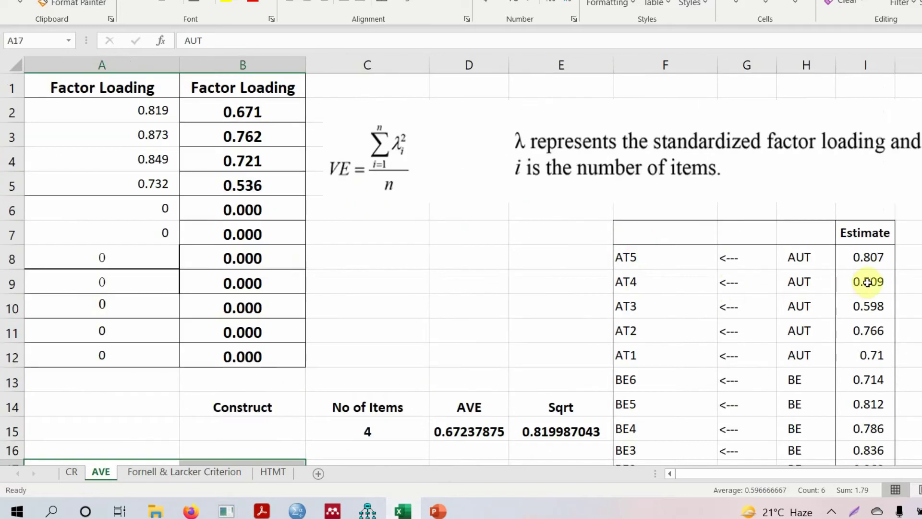
left_click(852, 282)
key("Delete")
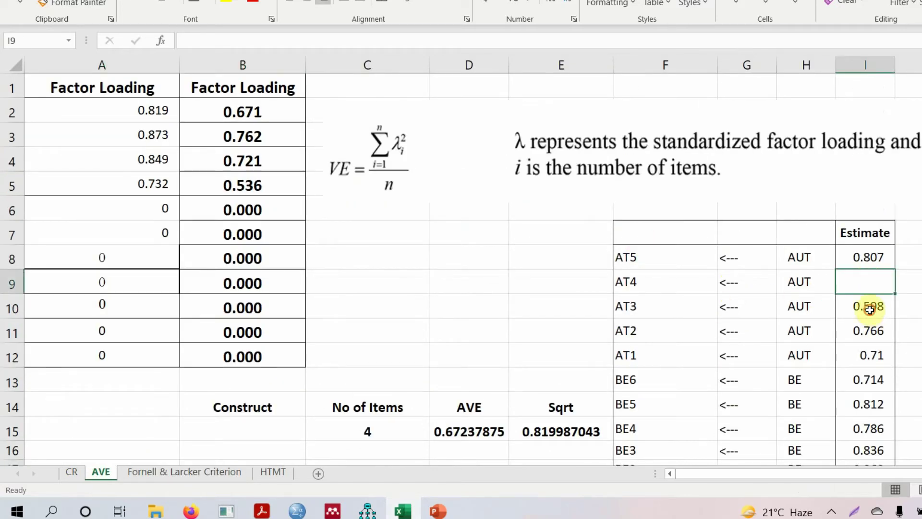
left_click(870, 307)
key("Delete")
Replace the factor loadings in A2:A4 with the AUT values 0.807, 0.766 and 0.71, and clear A5.
left_click(148, 112)
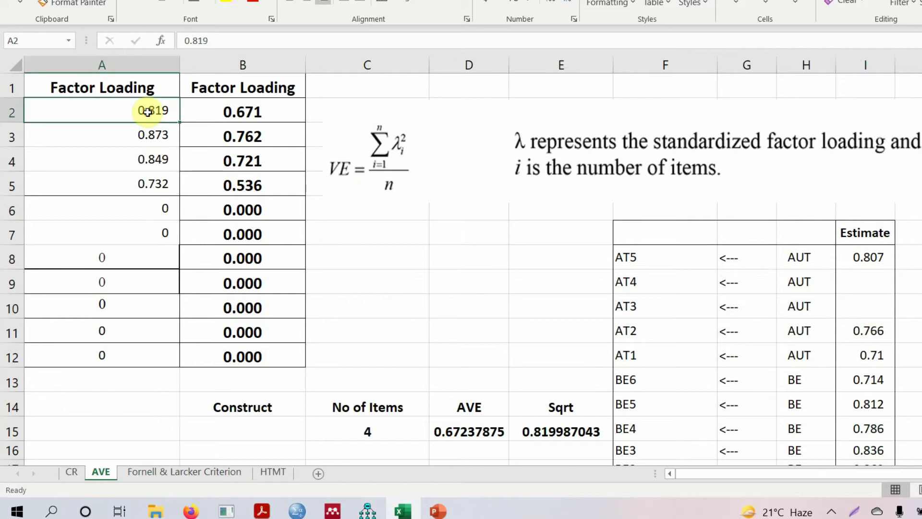
type("0.")
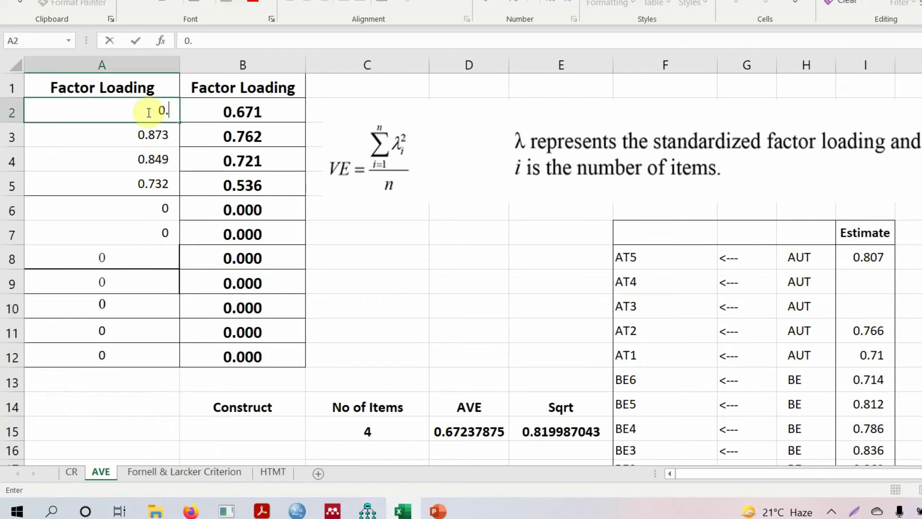
type("807")
key("Return")
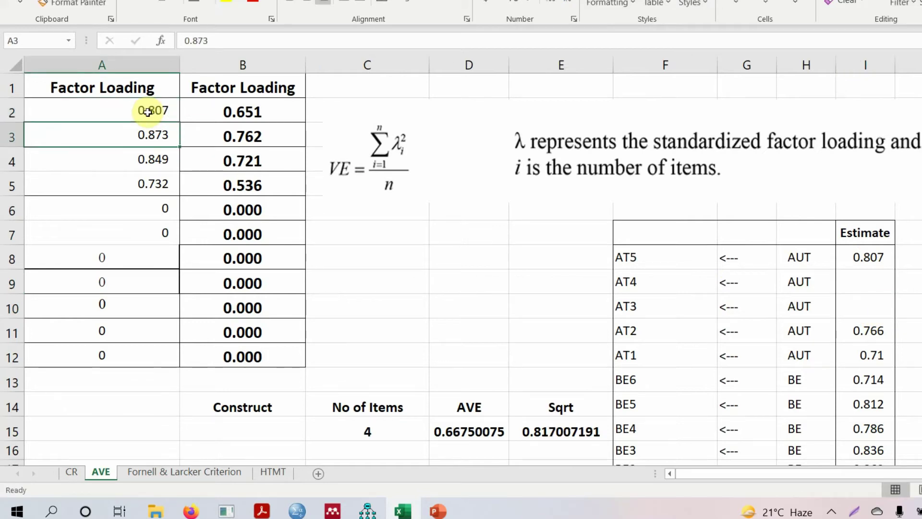
type("0")
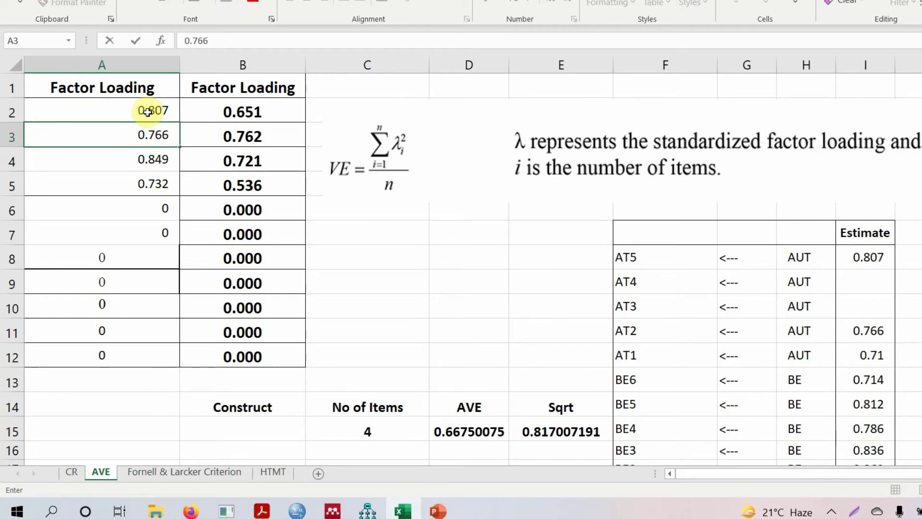
key("Return")
type("0.7")
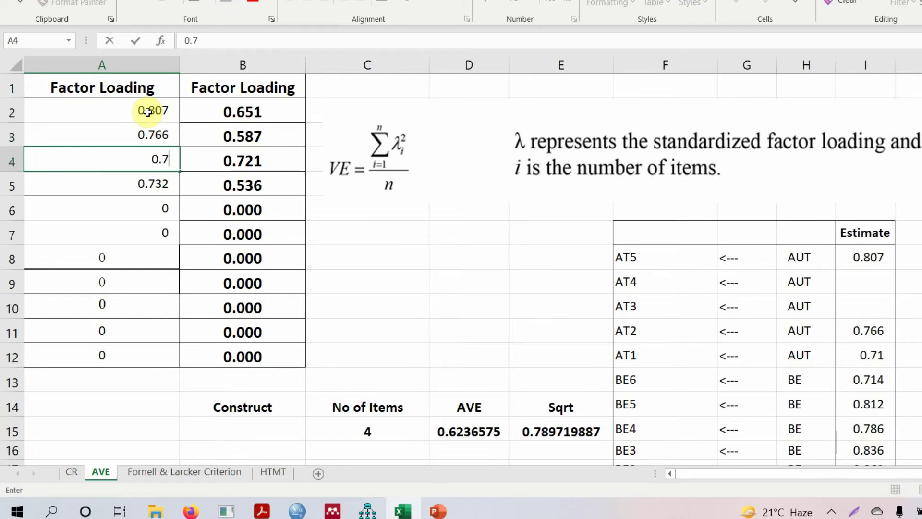
key("Return")
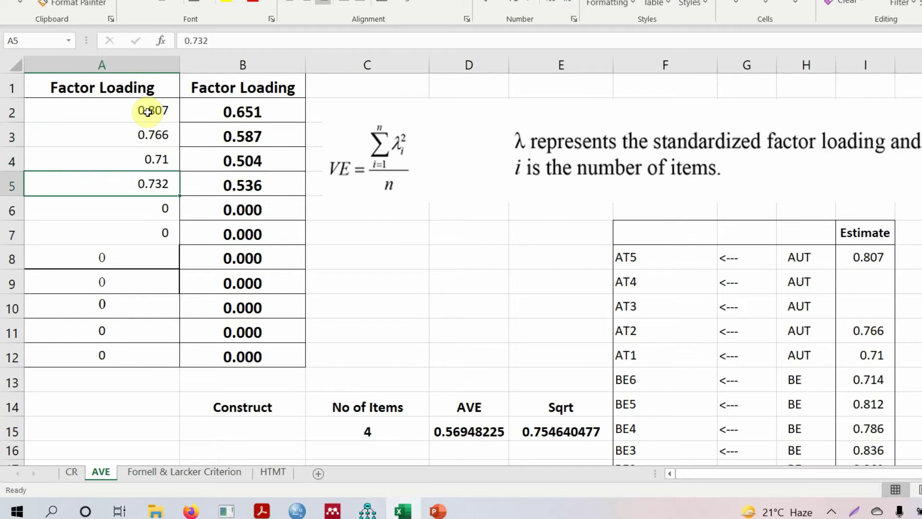
key("Delete")
key("Down")
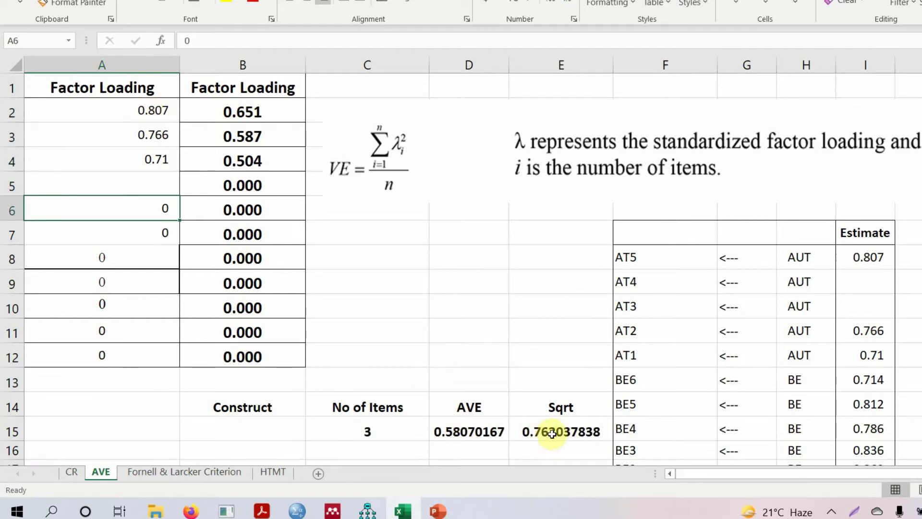
Switch to the Amos path diagram window, show the input model and activate the erase tool.
scroll(519, 432, "down", 1)
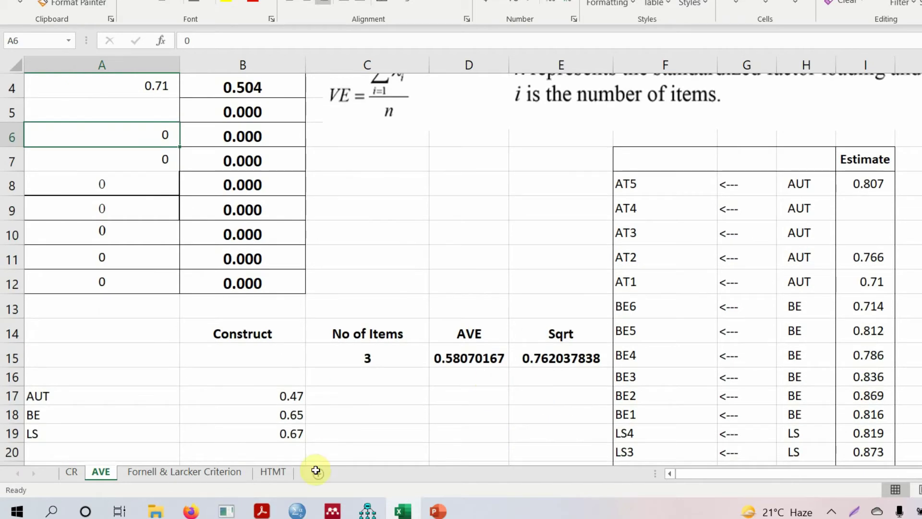
left_click(231, 471)
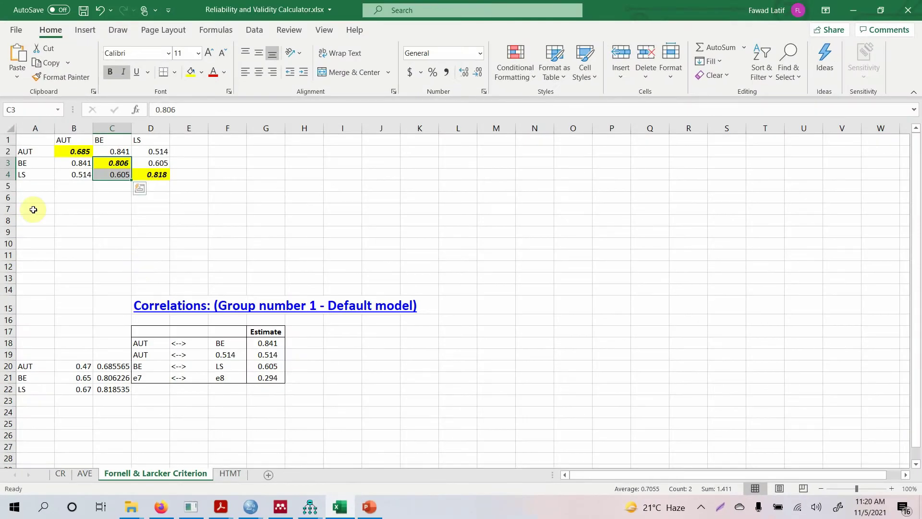
left_click(309, 507)
left_click(338, 442)
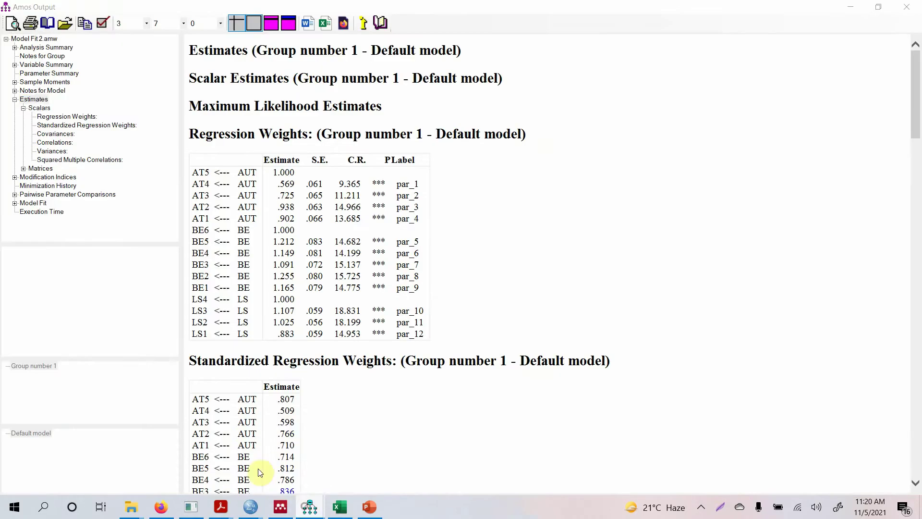
left_click(310, 507)
left_click(255, 460)
left_click(110, 44)
left_click(61, 128)
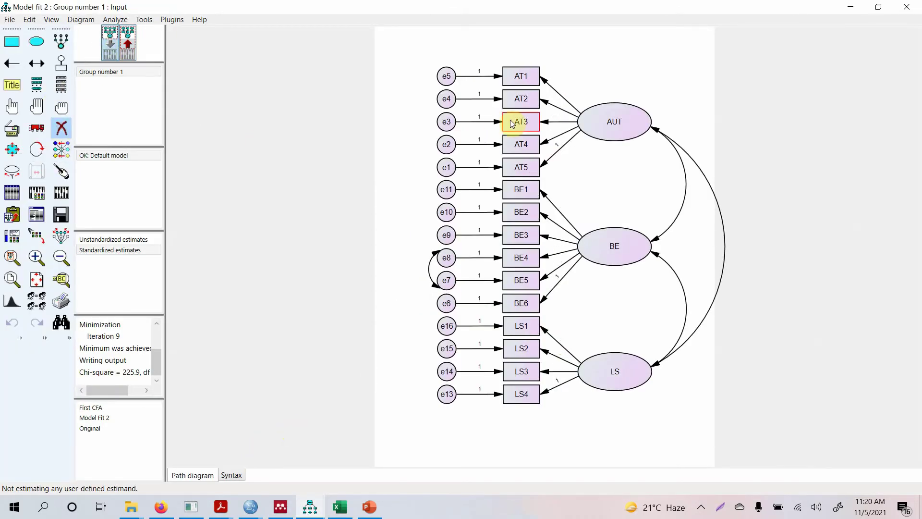
Check on the Excel AVE sheet which AUT items were dropped, and return to the Amos path diagram.
left_click(340, 506)
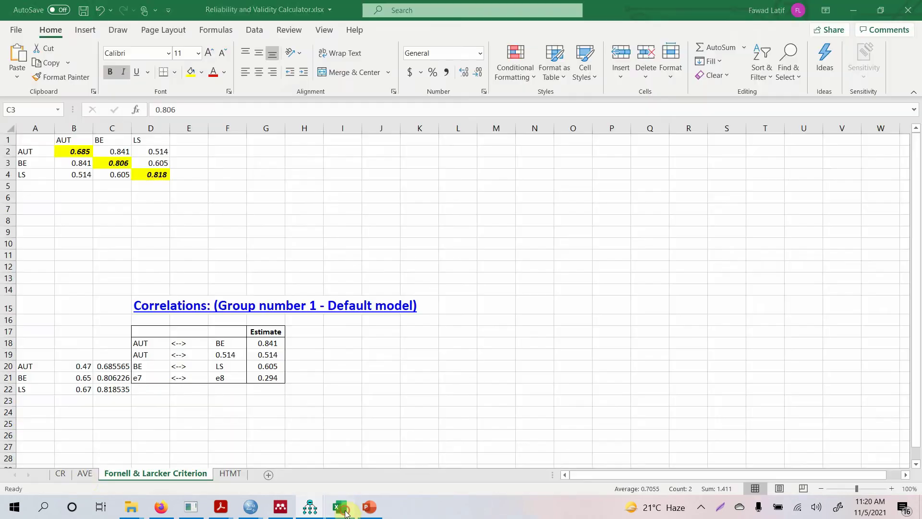
left_click(84, 473)
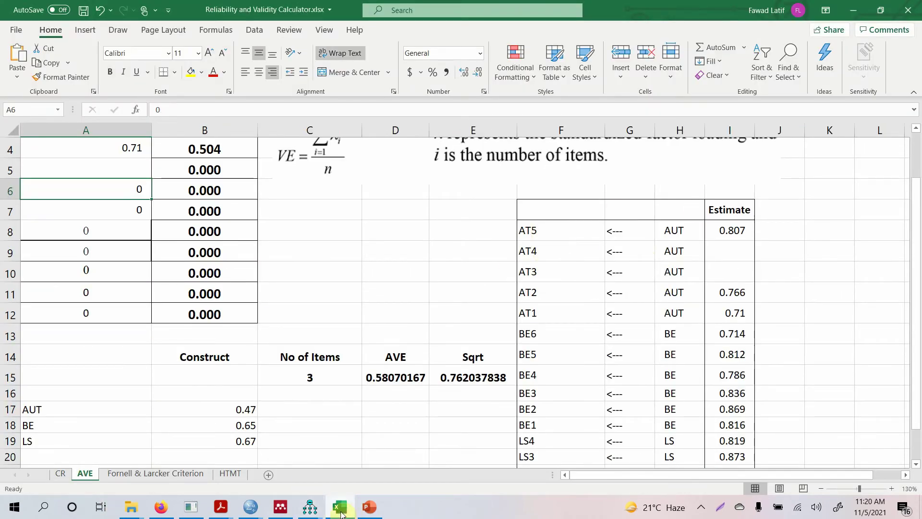
mouse_move(310, 506)
left_click(269, 463)
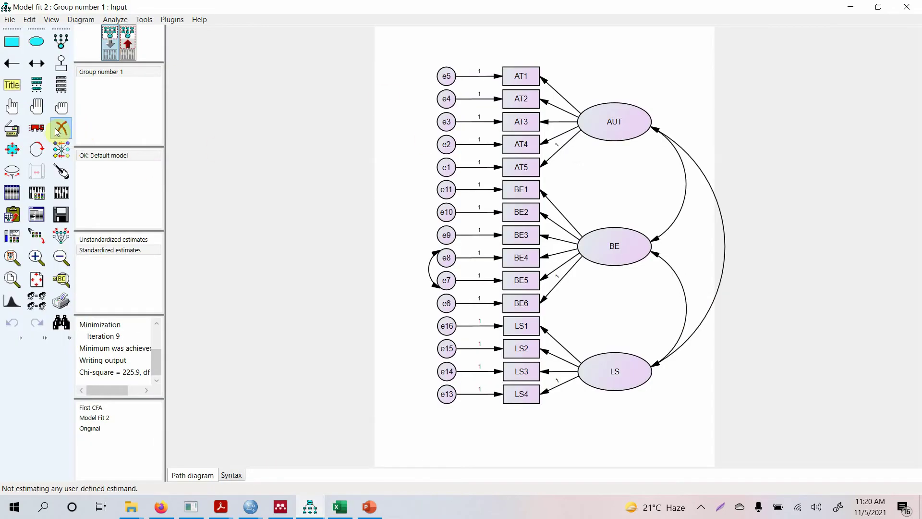
Delete the AUT indicators AT3 and AT4 and their error terms e3 and e2 from the path diagram.
left_click(526, 120)
left_click(524, 145)
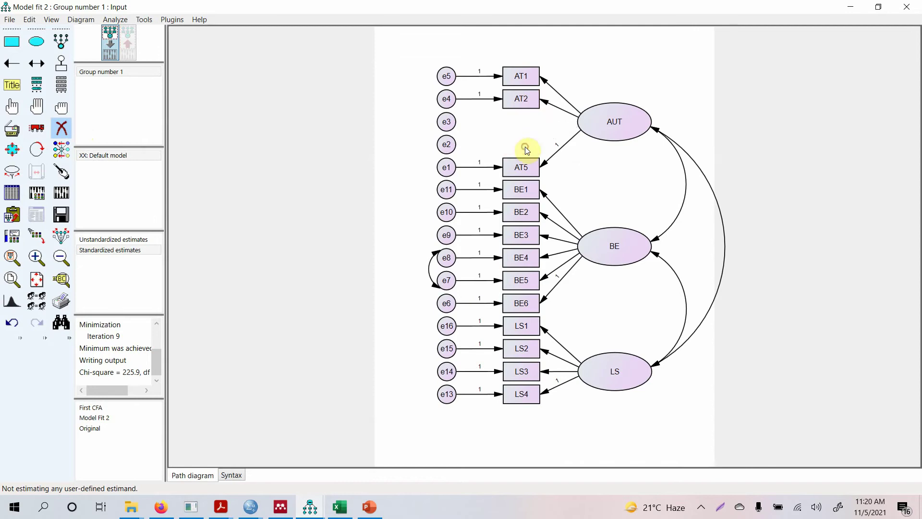
key("ctrl+F9")
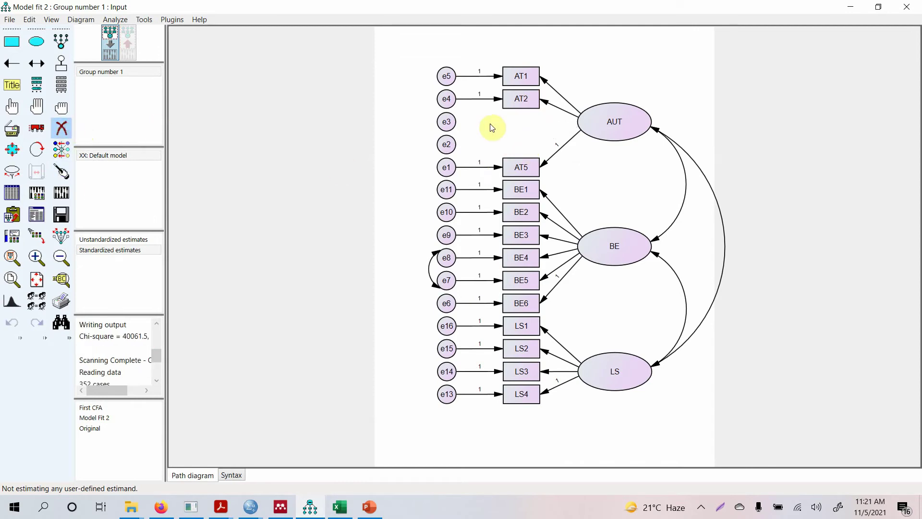
left_click(447, 123)
left_click(447, 144)
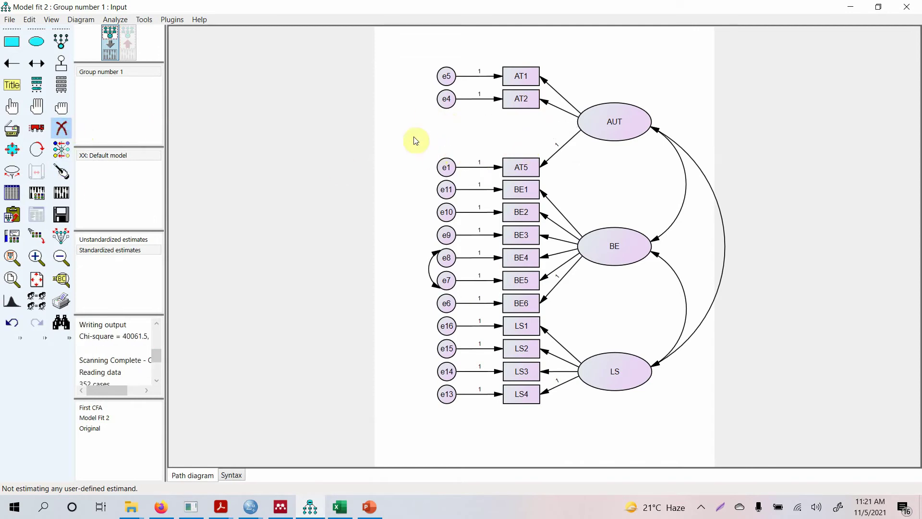
Recalculate the model estimates and display the Correlations table from the scalar estimates in the text output.
left_click(56, 193)
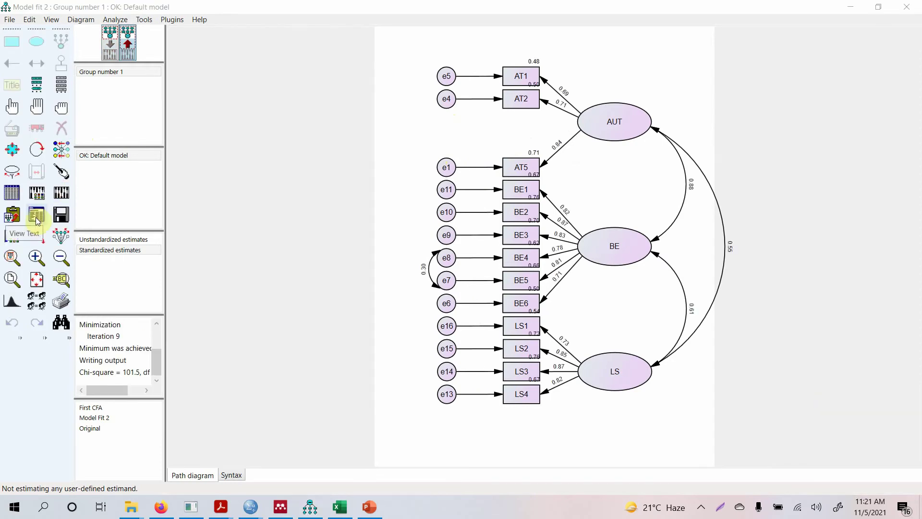
left_click(37, 217)
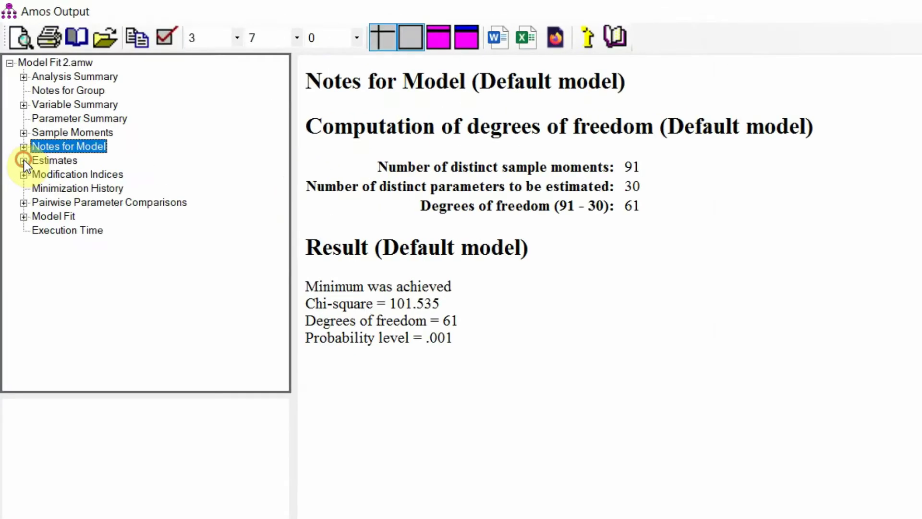
left_click(24, 159)
left_click(37, 175)
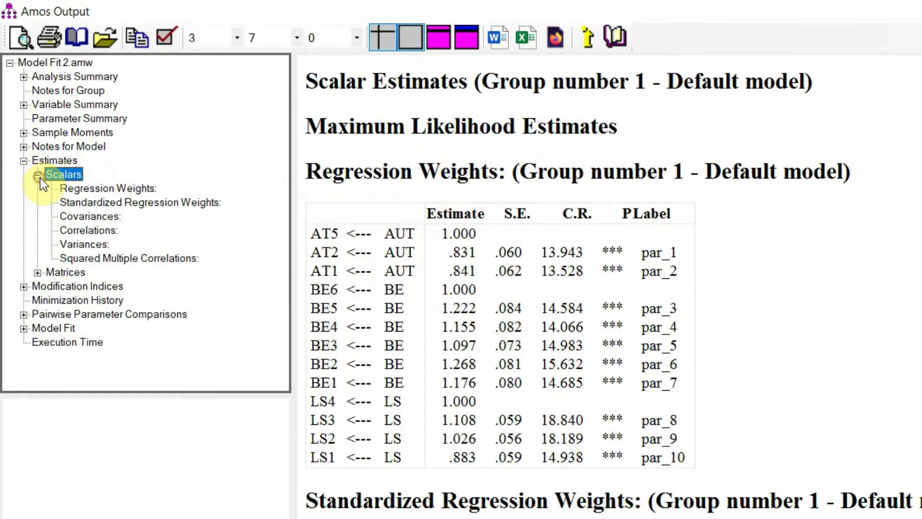
left_click(79, 230)
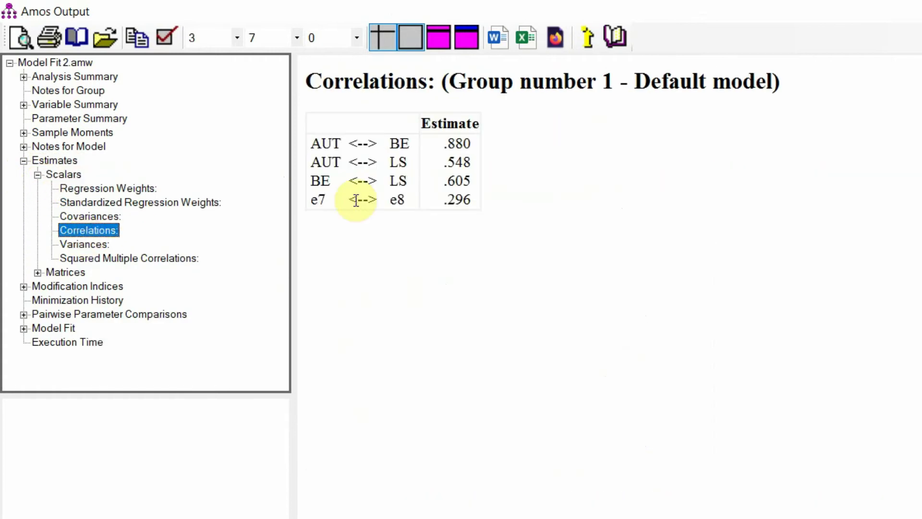
Copy the Correlations table from the Amos output and switch to the Fornell & Larcker Criterion sheet in the Excel workbook.
left_click(457, 89)
right_click(457, 89)
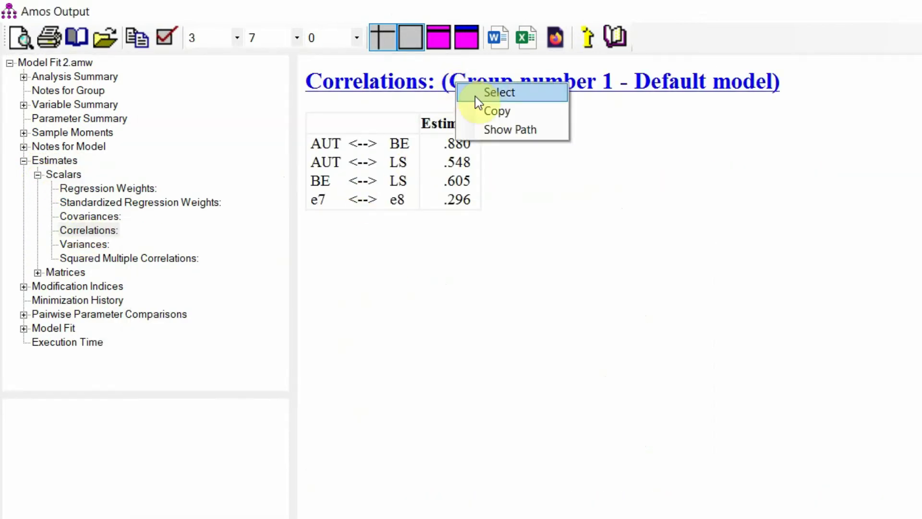
left_click(478, 111)
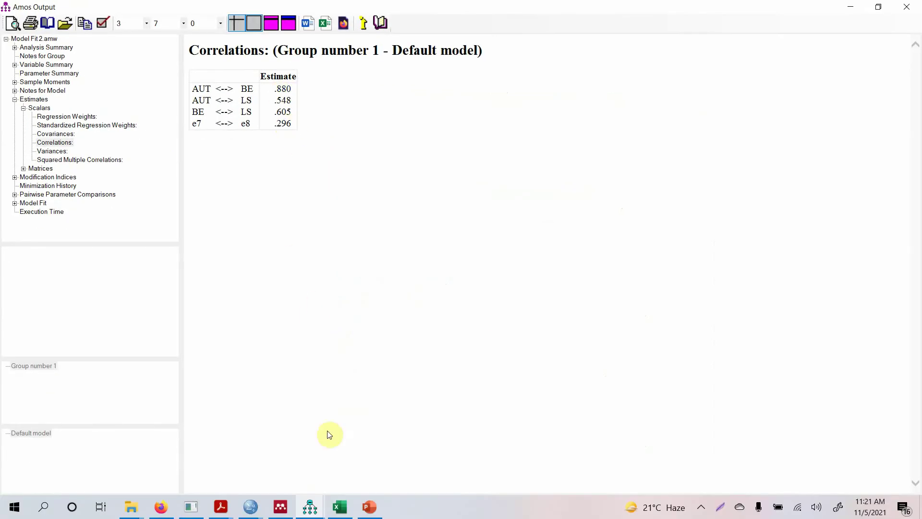
left_click(370, 506)
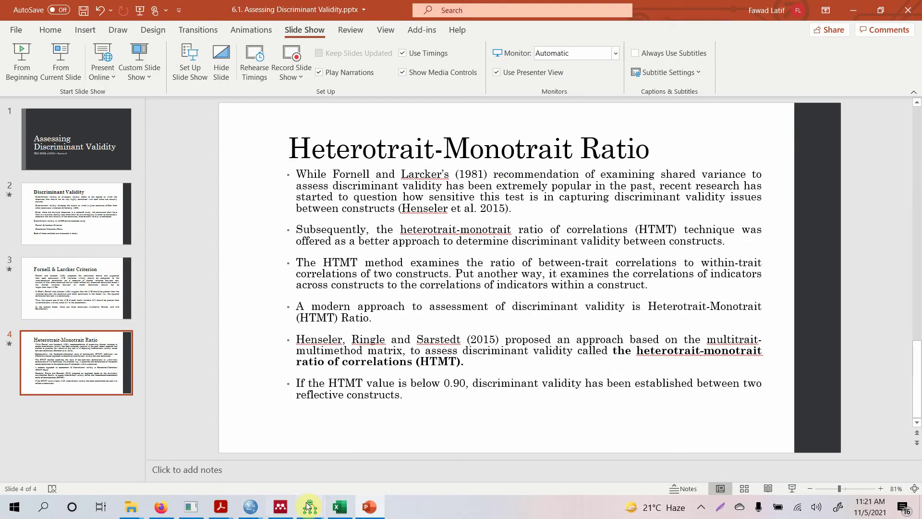
left_click(339, 507)
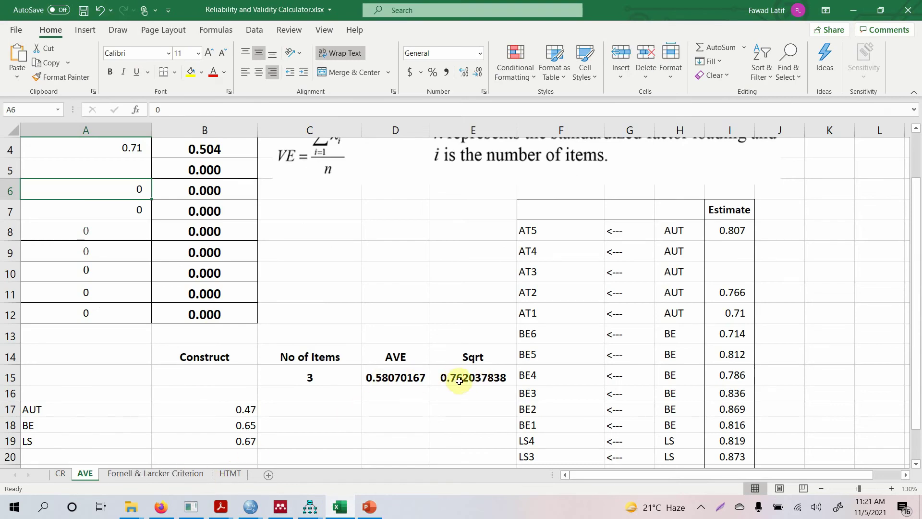
left_click(149, 473)
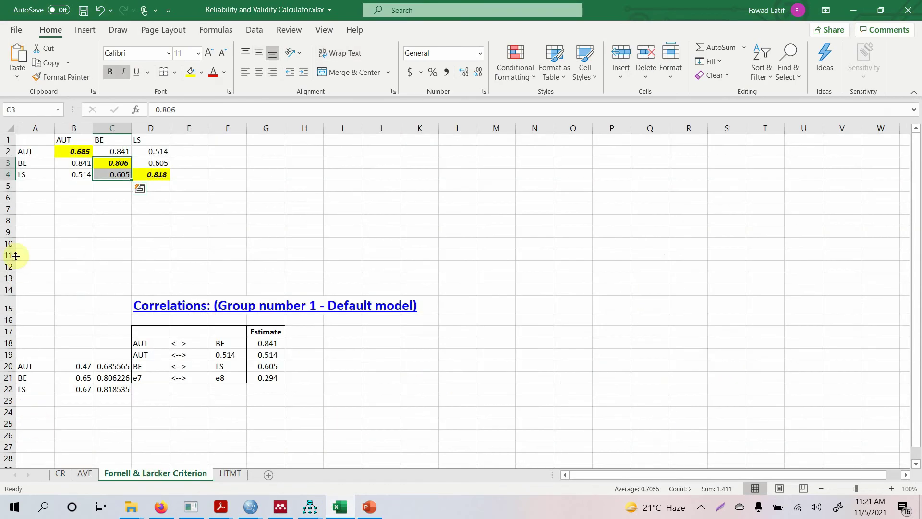
Set the AUT diagonal value in cell B2 to 0.762, the square root of its new AVE.
left_click(74, 151)
left_click(190, 110)
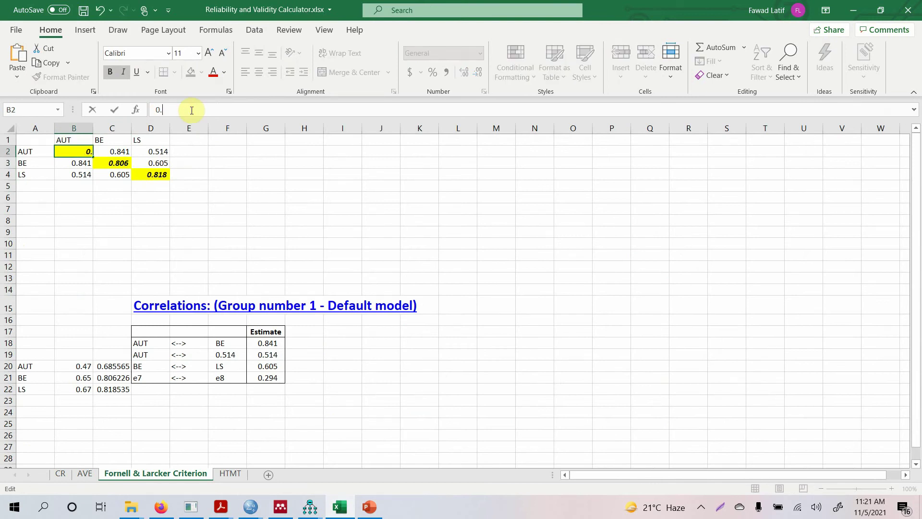
key("Return")
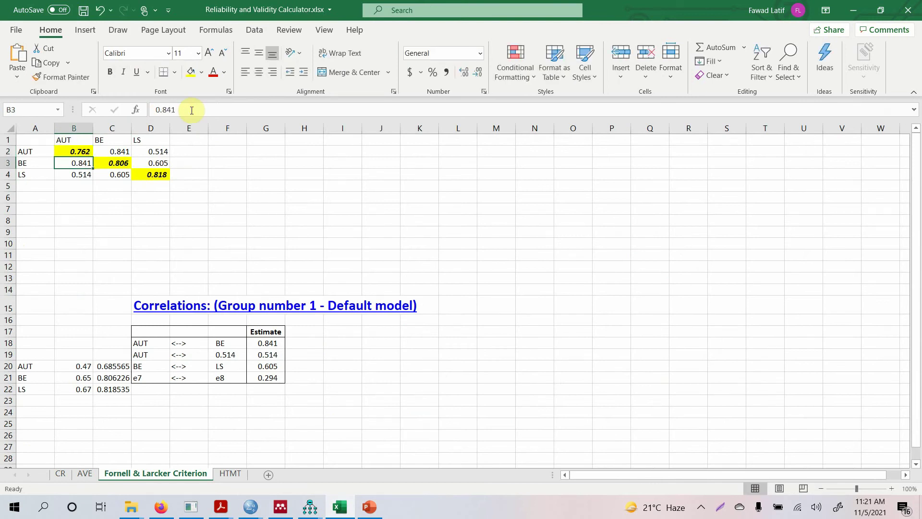
Paste the copied Amos Correlations table at cell M15, beside the earlier correlations table.
left_click(496, 301)
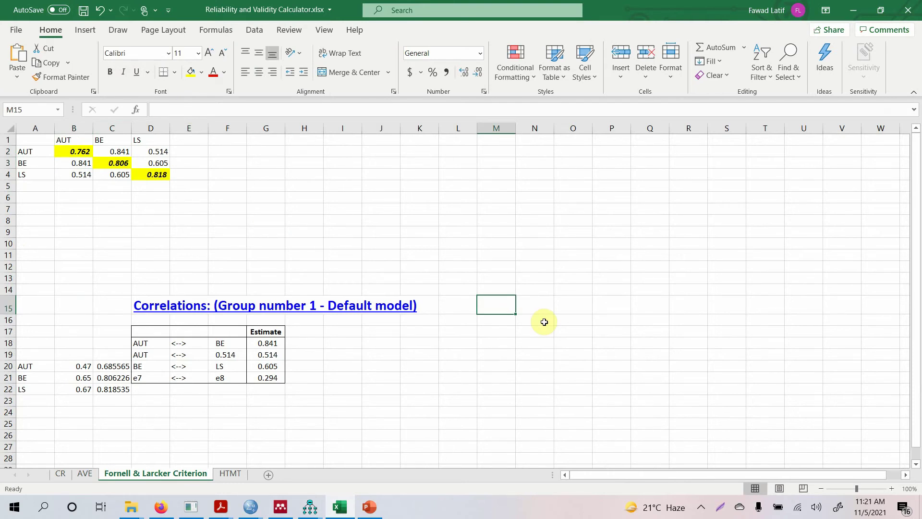
key("ctrl+v")
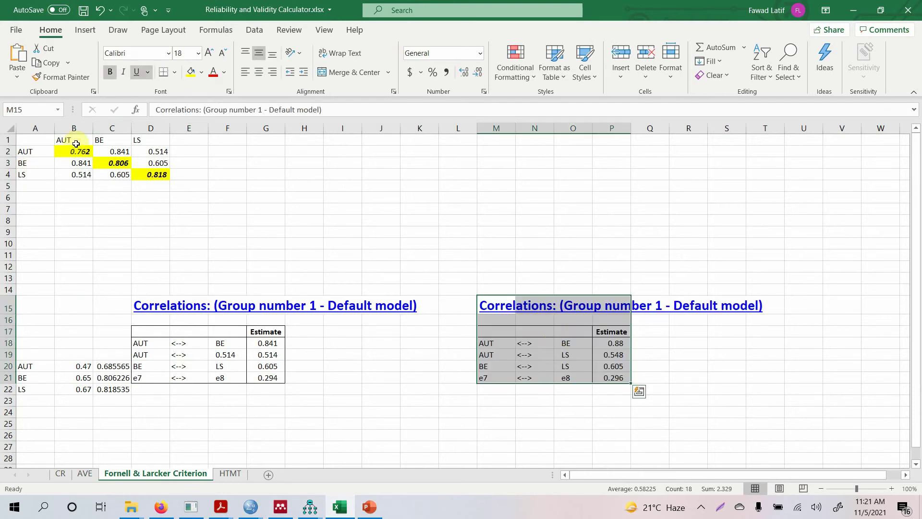
key("Escape")
Update the AUT column with the new correlations: 0.88 for BE in B3 and 0.548 for LS in B4.
left_click(88, 165)
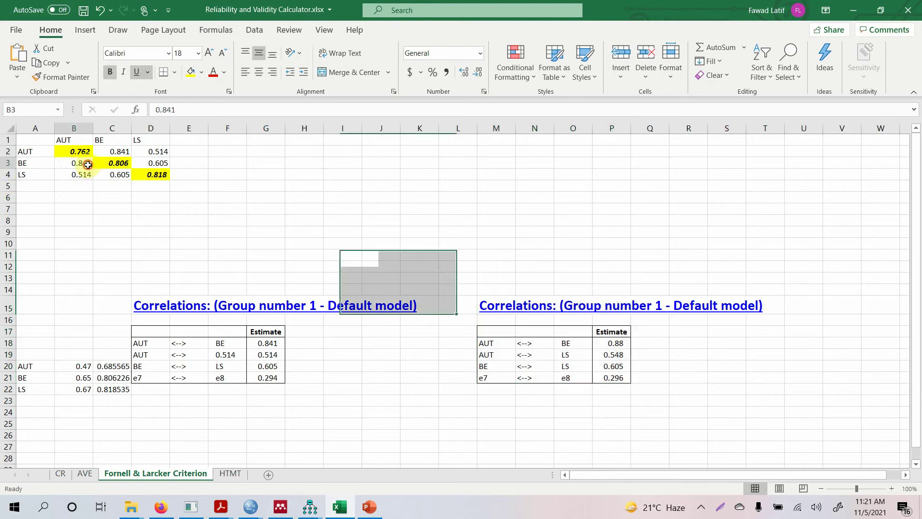
type("0")
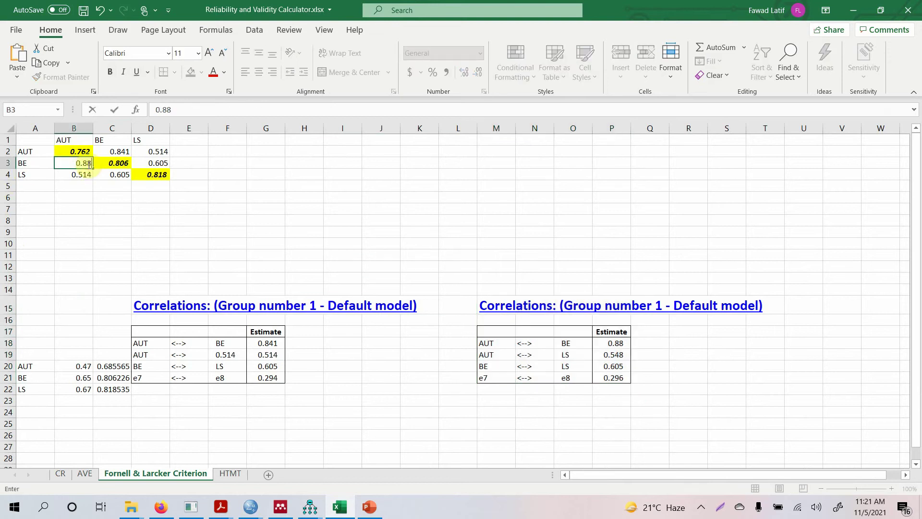
type(".88")
key("Return")
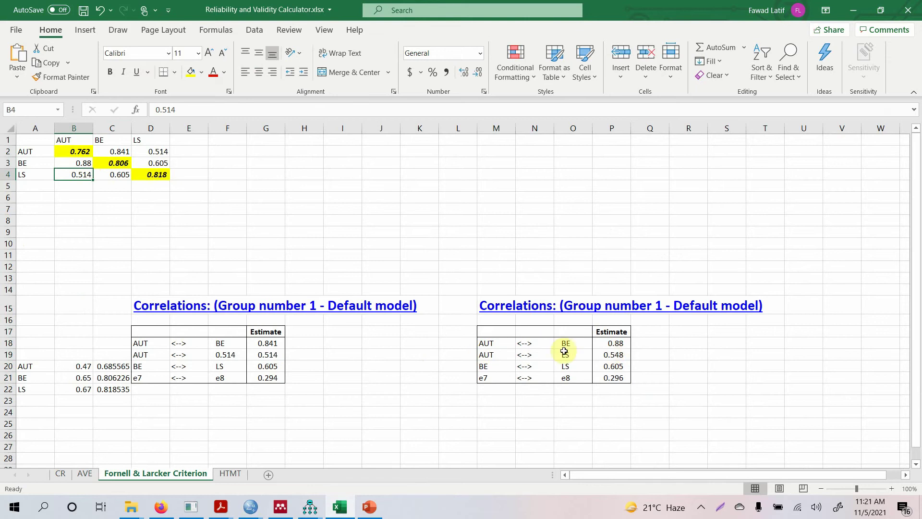
type("0.")
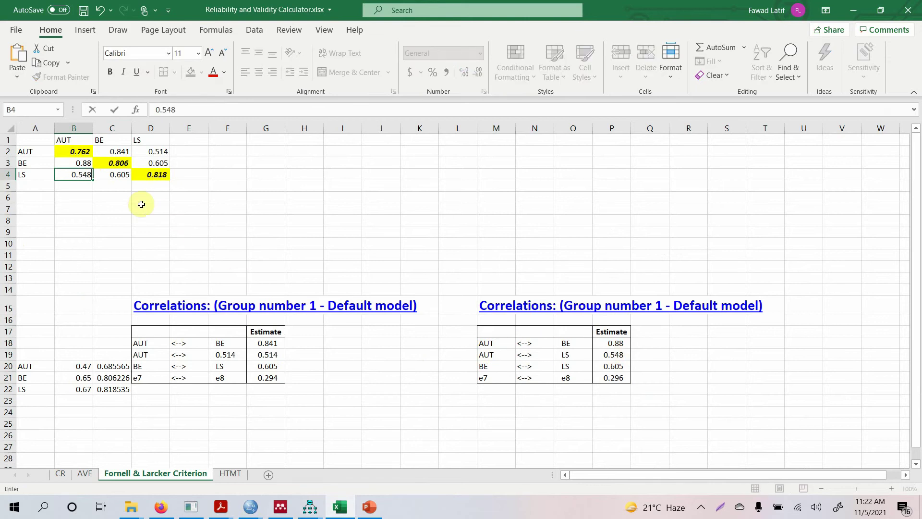
left_click(121, 175)
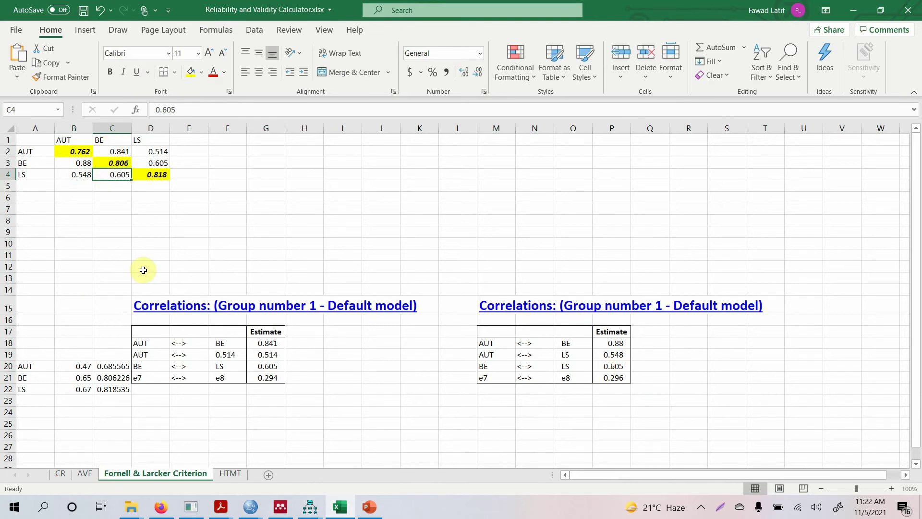
Clear the duplicate correlations above the matrix diagonal in cells C2, D2 and D3.
left_click(161, 175)
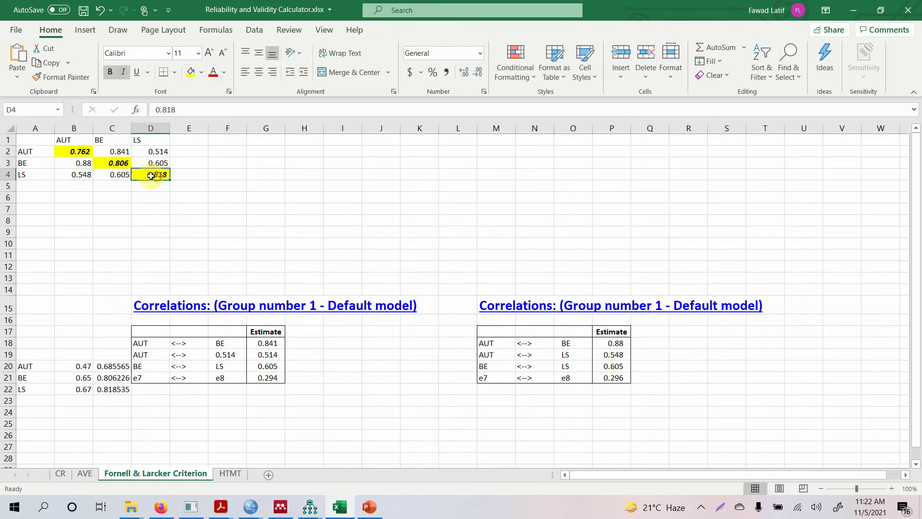
left_click(125, 151)
left_click_drag(125, 151, 146, 152)
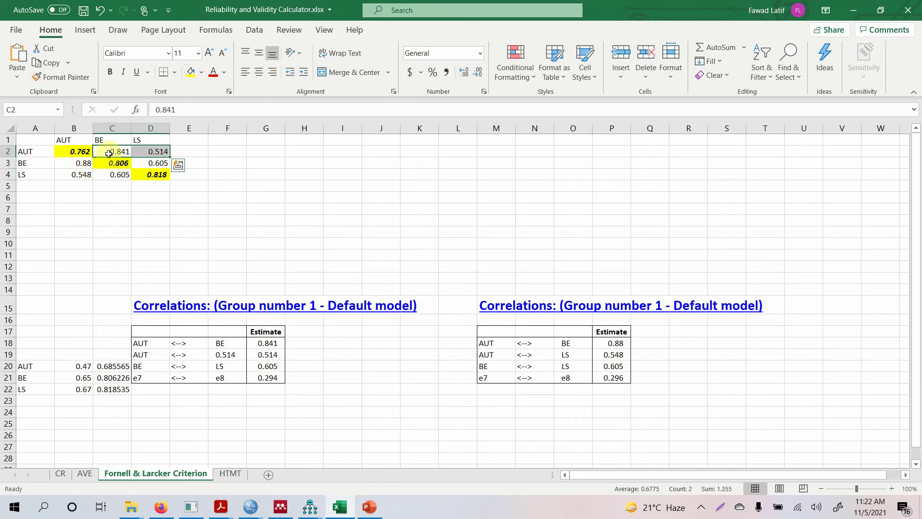
key("Delete")
left_click(166, 163)
key("Delete")
Examine the AUT and BE entries of the matrix, comparing AUT's diagonal value with its correlations below.
left_click(67, 154)
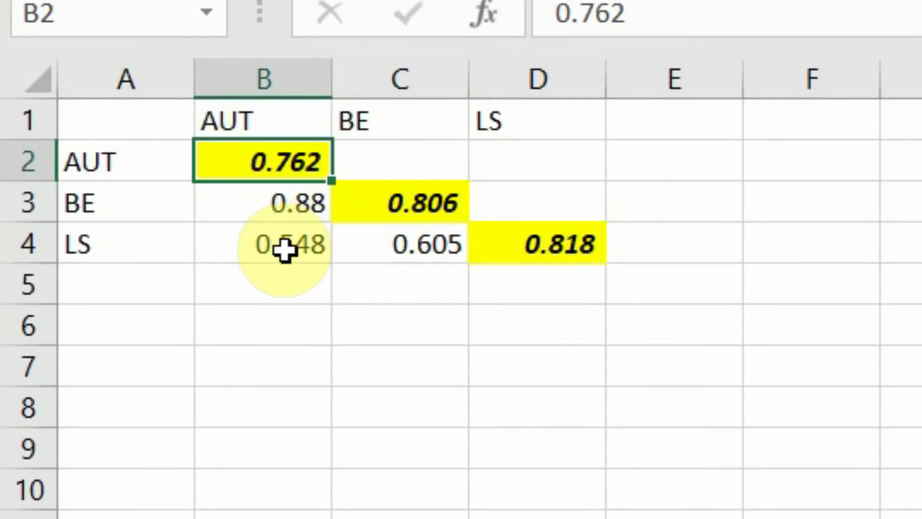
left_click(114, 161)
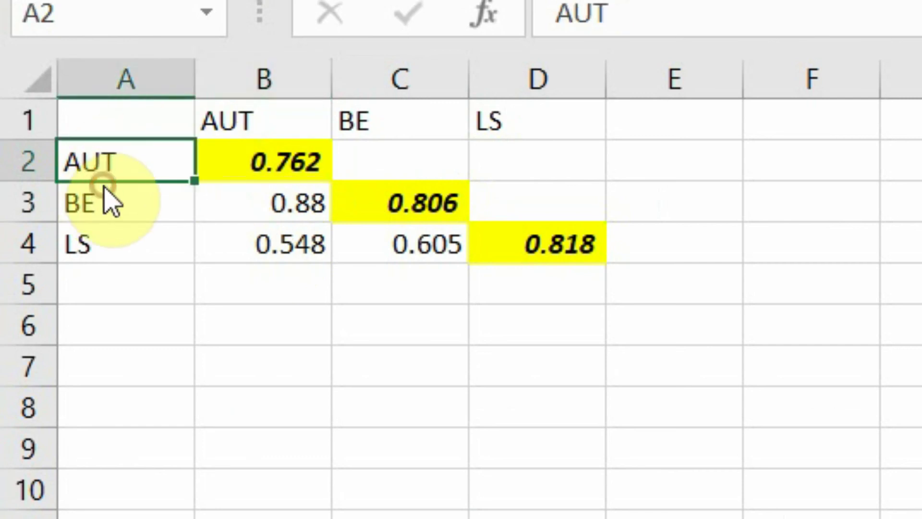
left_click(99, 204)
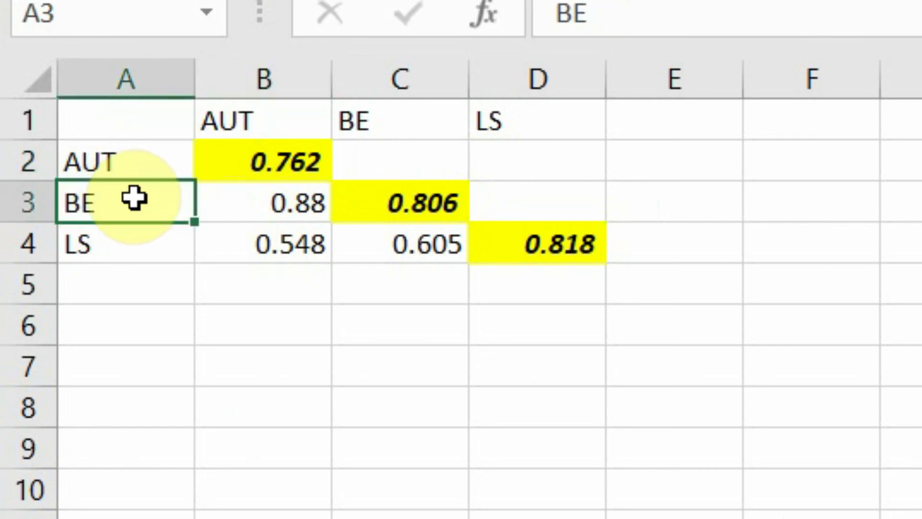
left_click(127, 153)
left_click(128, 194)
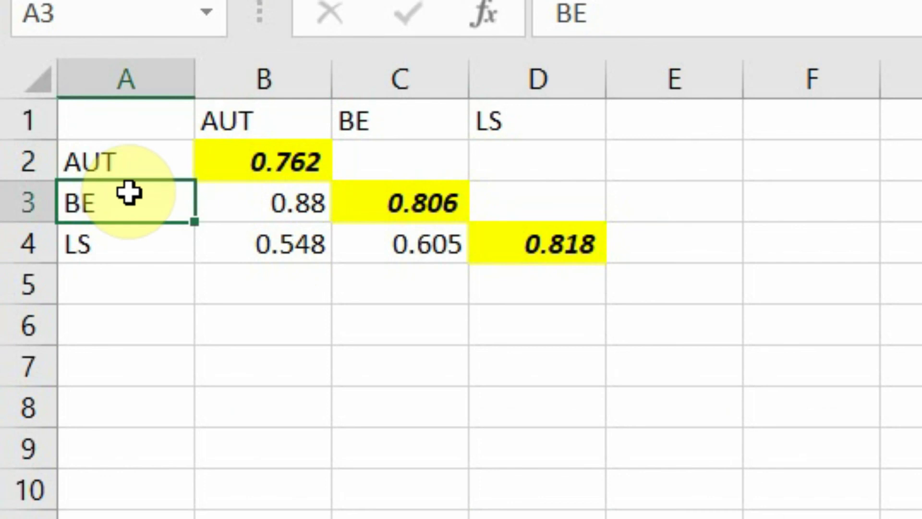
left_click(134, 164)
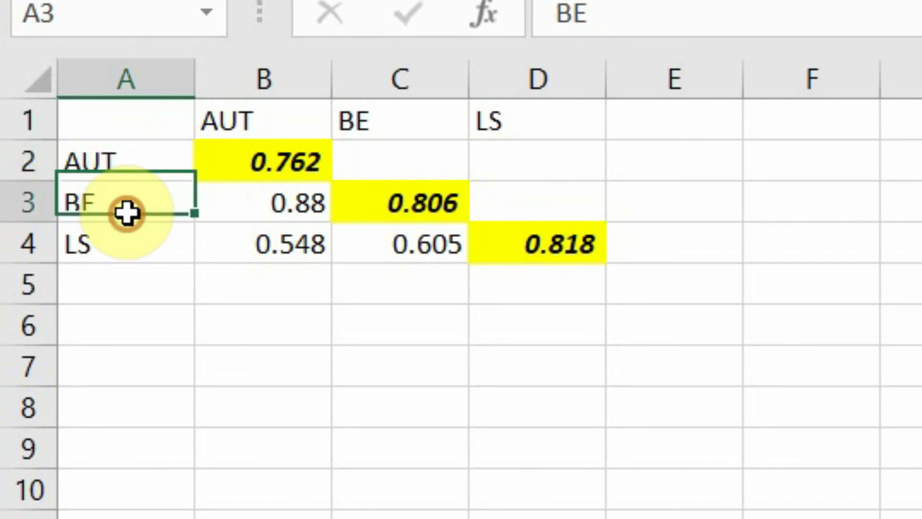